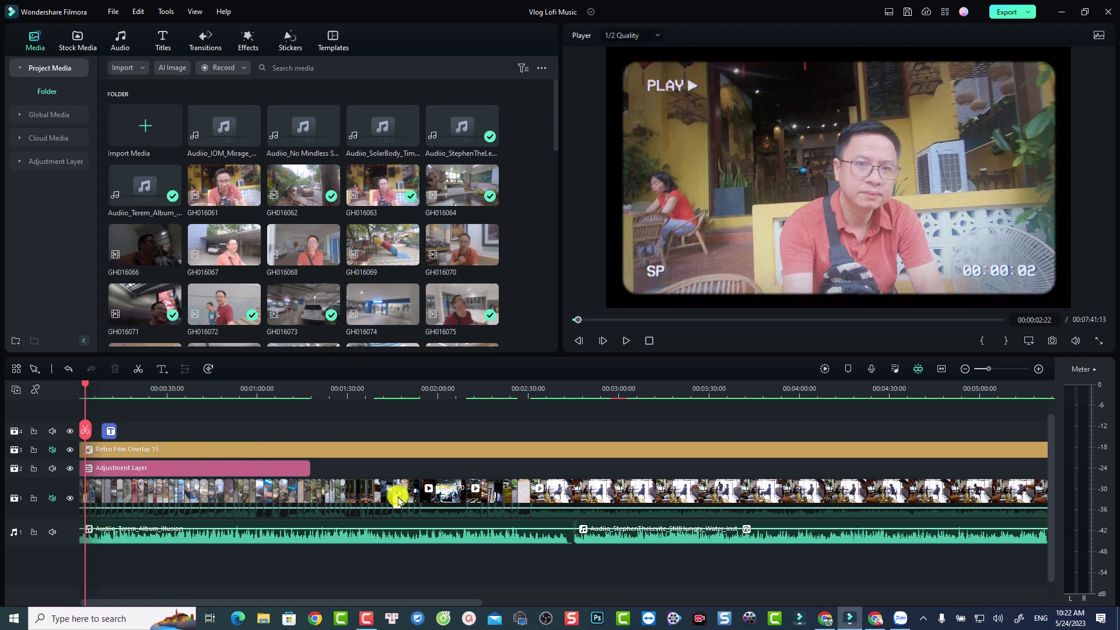
click(941, 369)
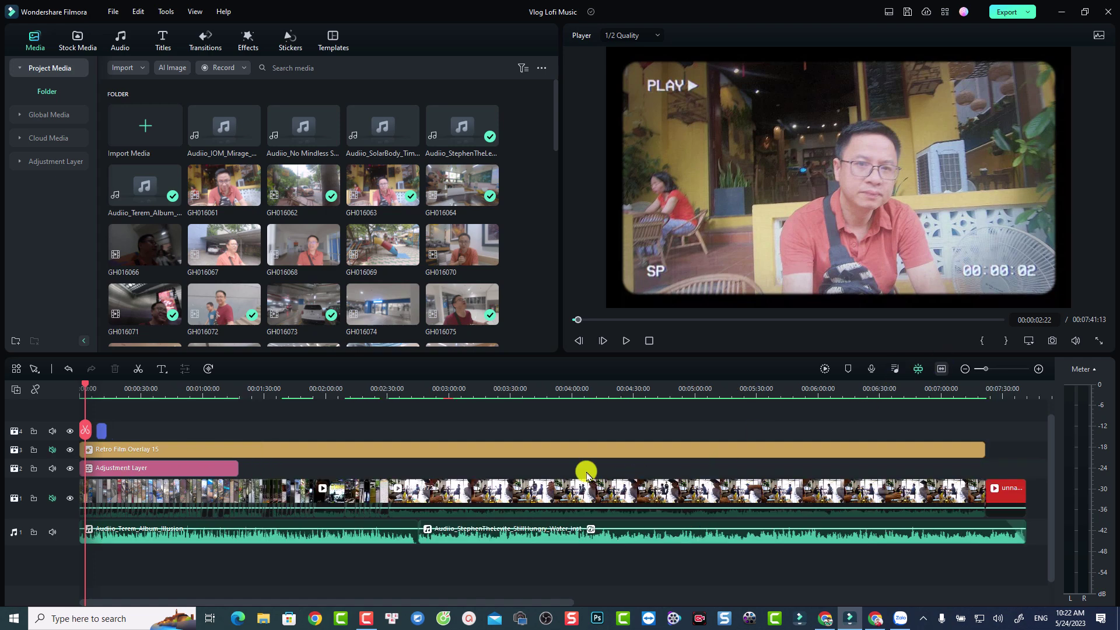
click(253, 531)
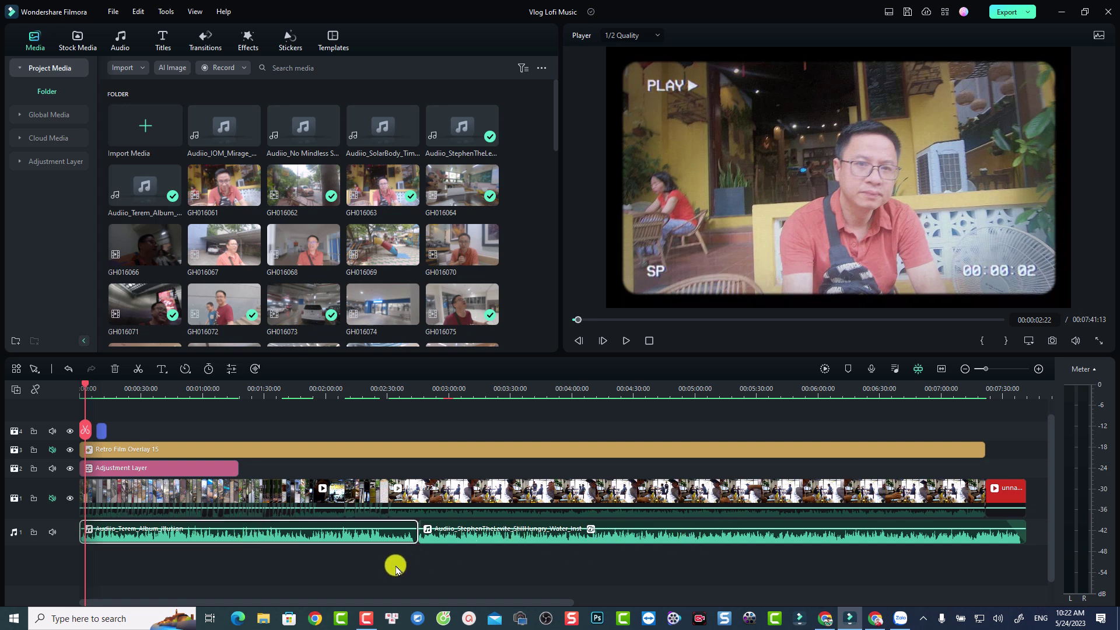
key(space)
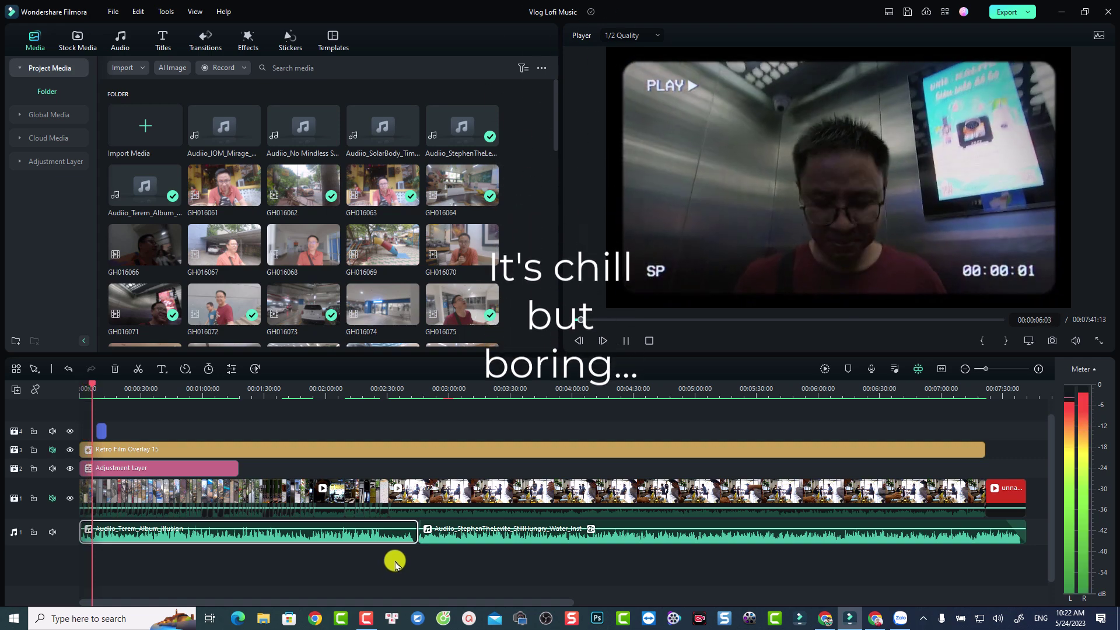
key(space)
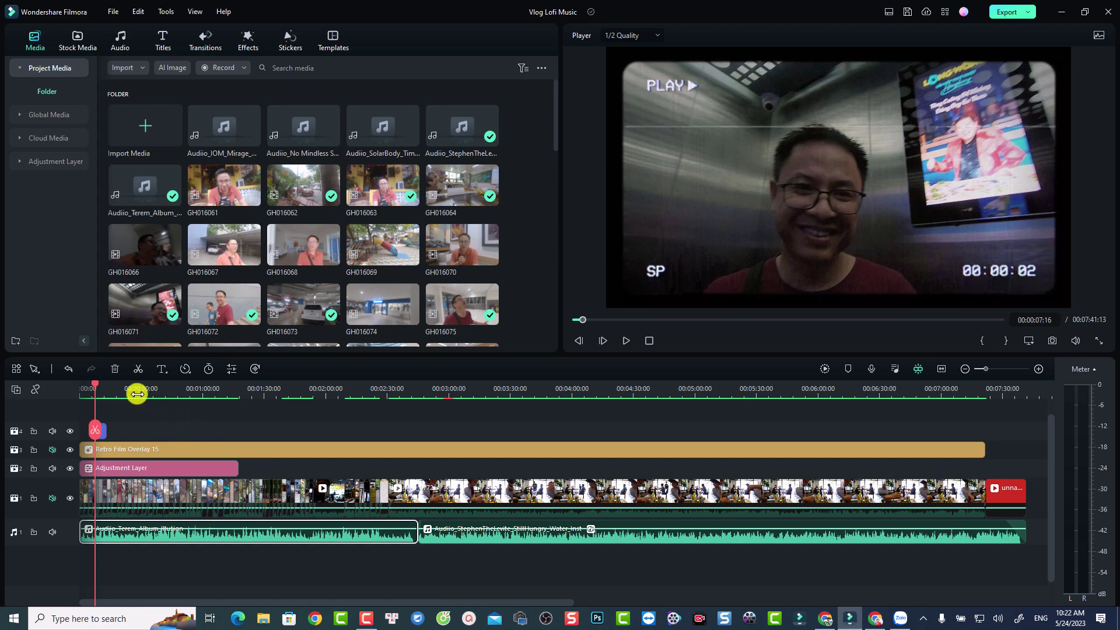
mouse_move(95, 386)
mouse_down()
mouse_move(83, 383)
mouse_move(114, 388)
mouse_move(80, 388)
mouse_up()
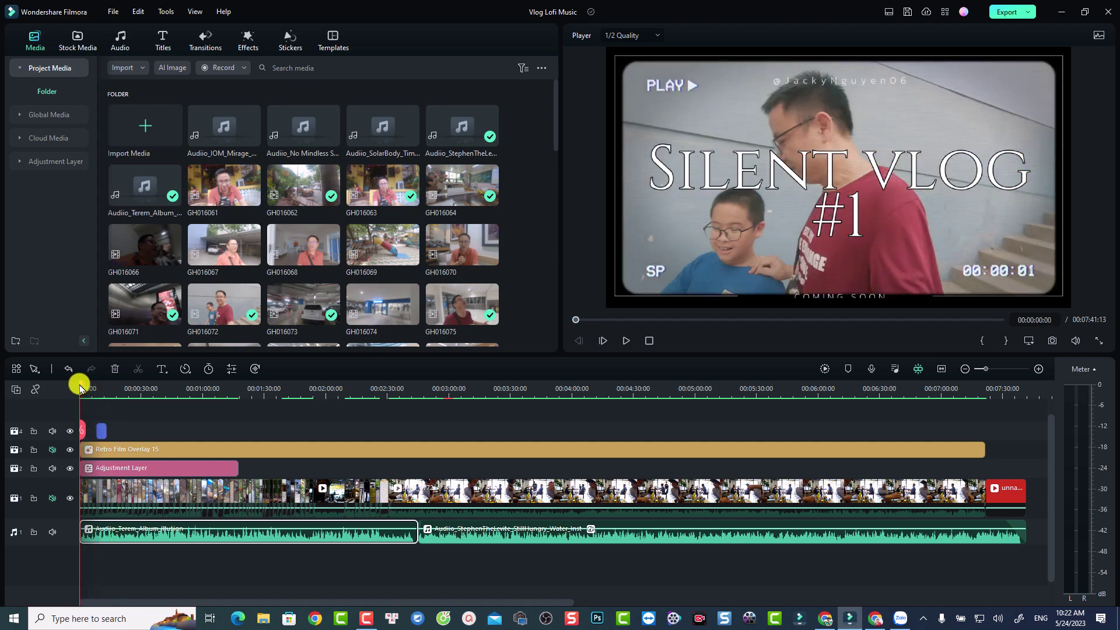
key(space)
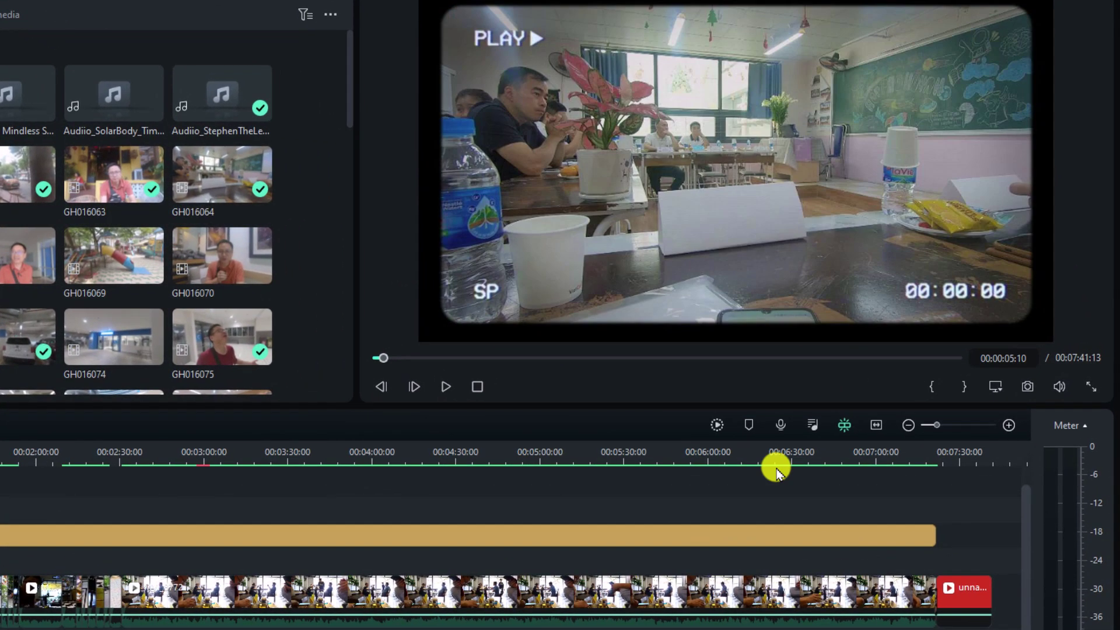
Open the voiceover recorder with the Thronmax MDrill One Pro microphone and Mute Project kept on
click(782, 424)
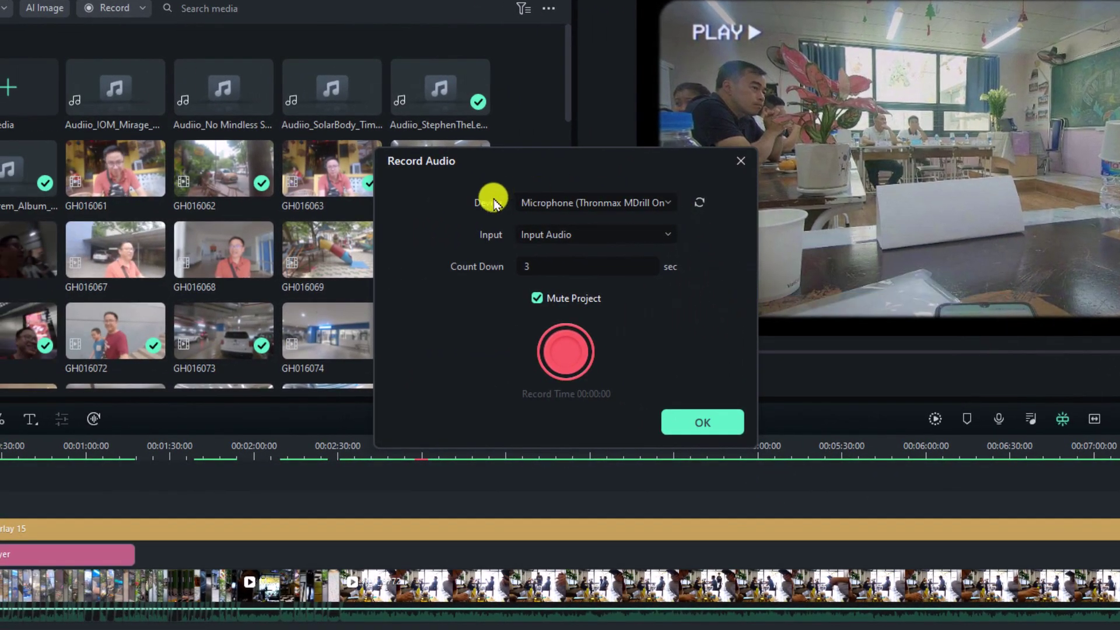
click(667, 204)
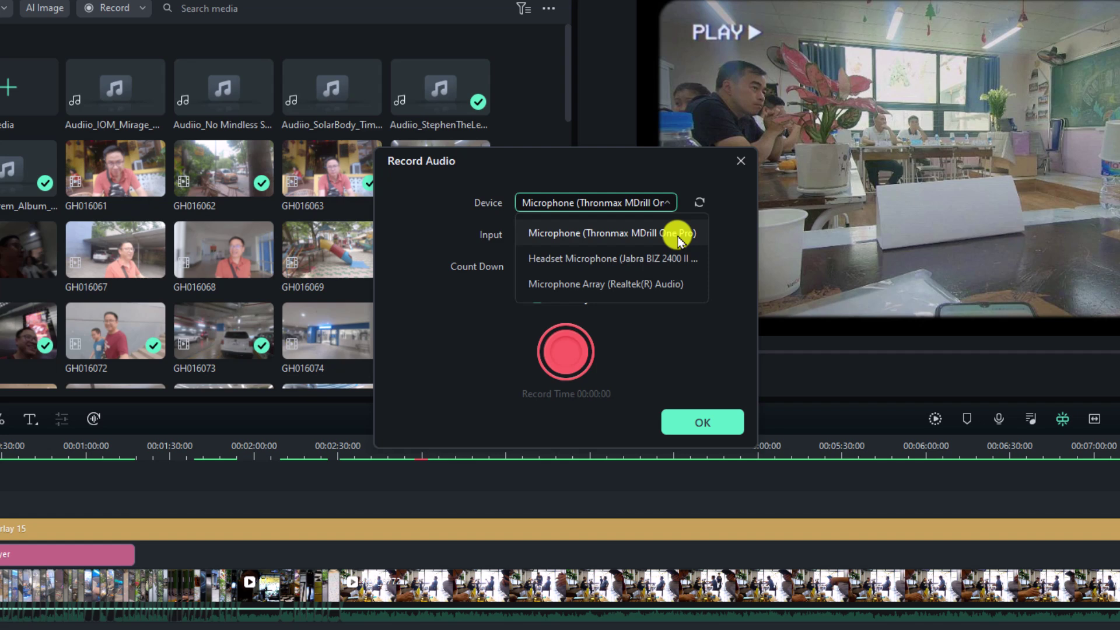
click(571, 239)
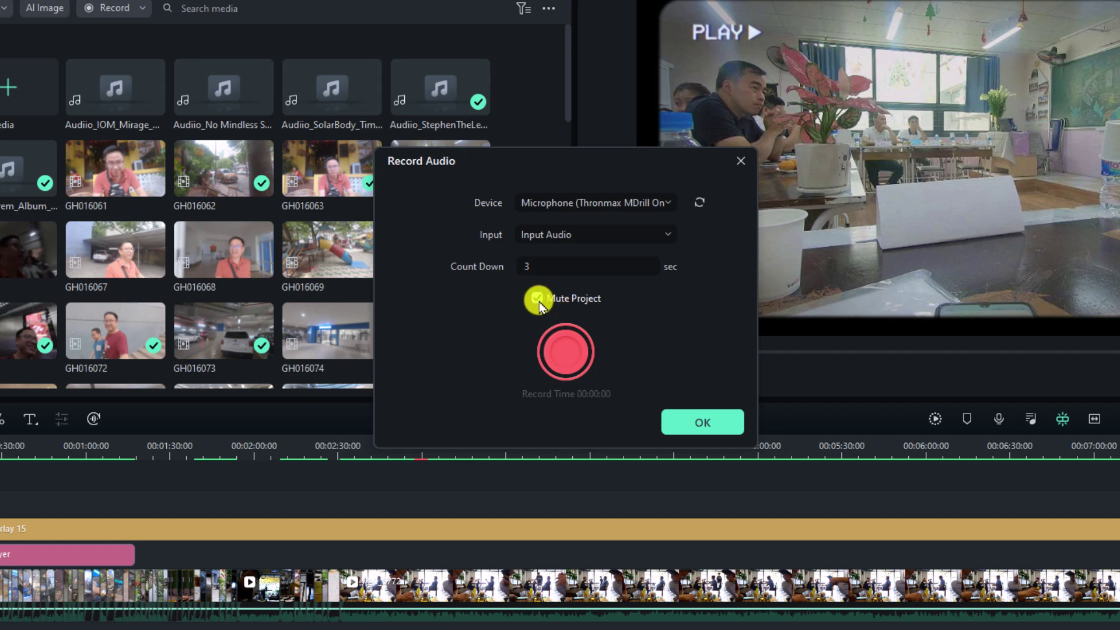
Record a roughly 35-second voiceover and keep the take as a REC clip on audio track 1
click(565, 356)
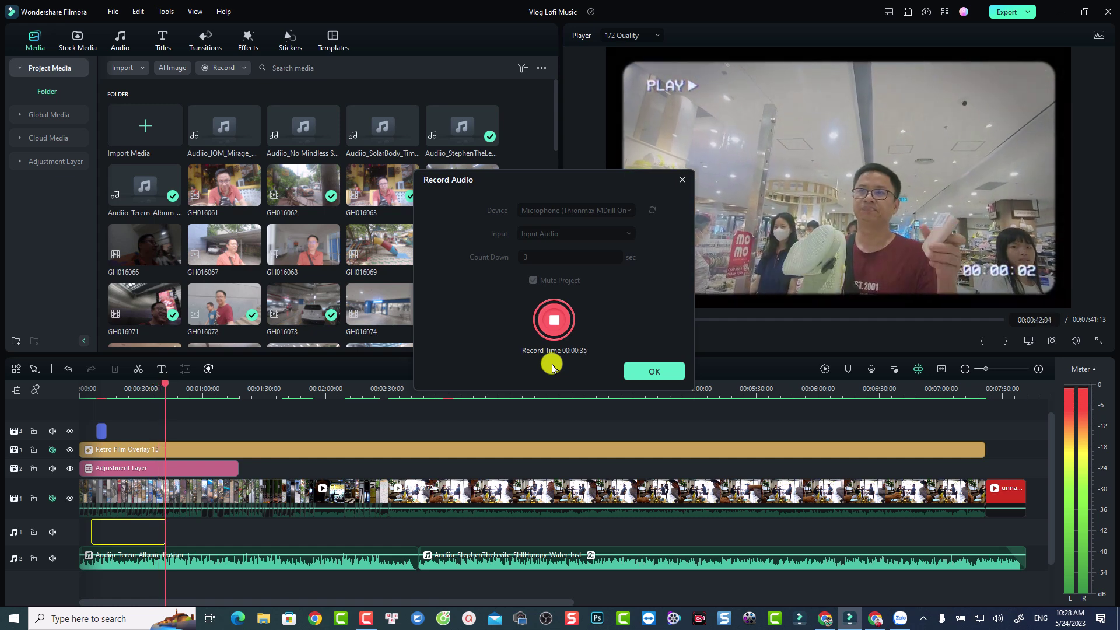
click(554, 320)
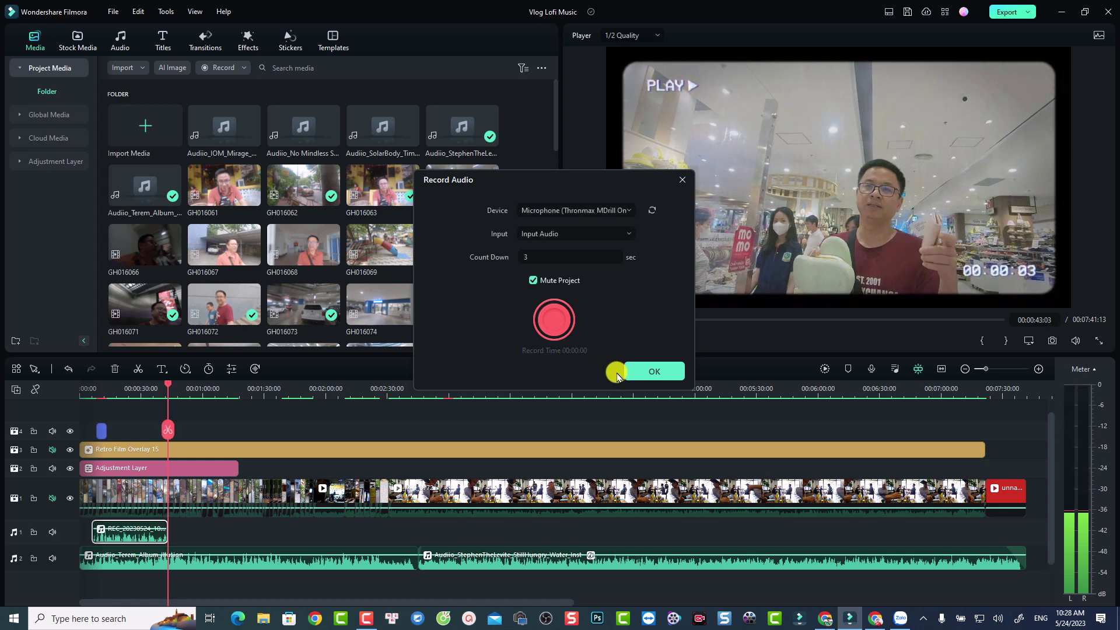
click(636, 371)
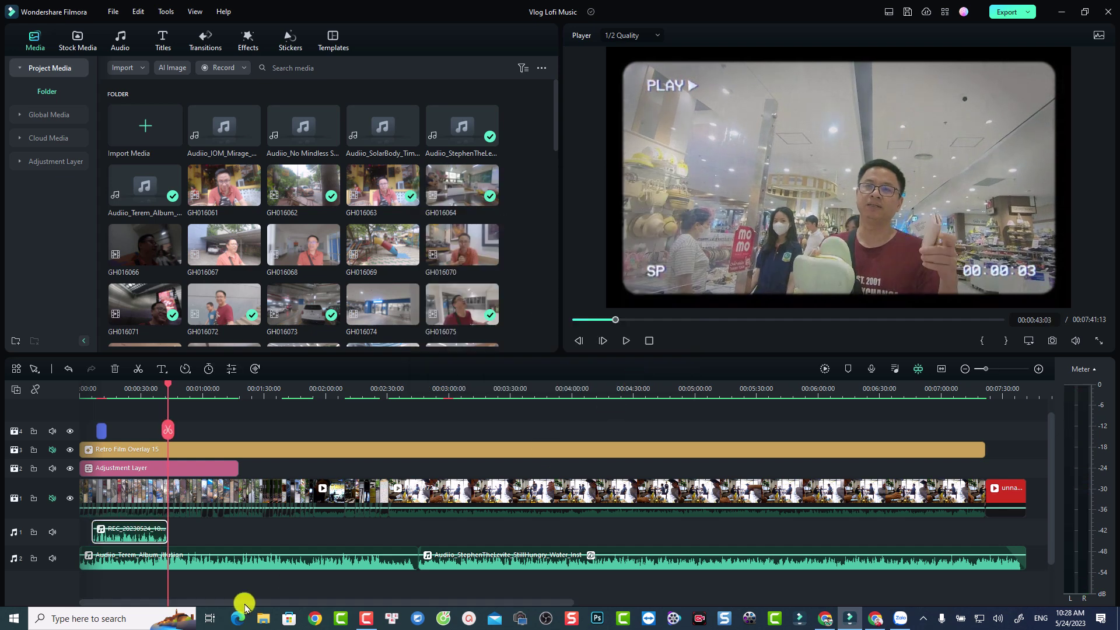
Rename the 37-second REC_20230524_102804 recording in project media to 'Example intro audio'
click(128, 389)
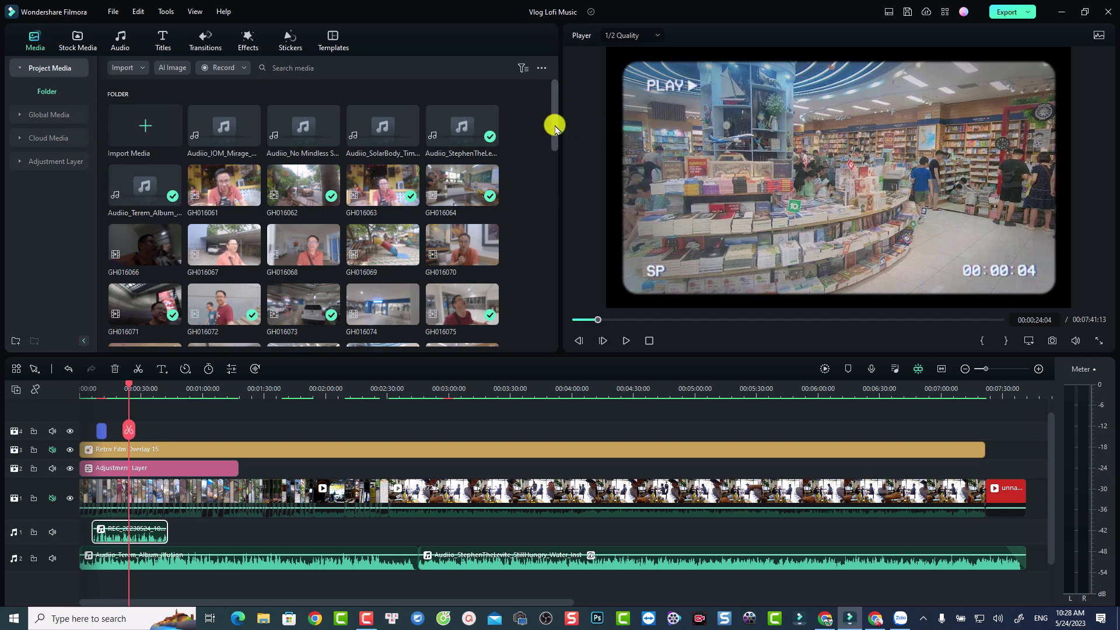
drag(555, 126, 553, 340)
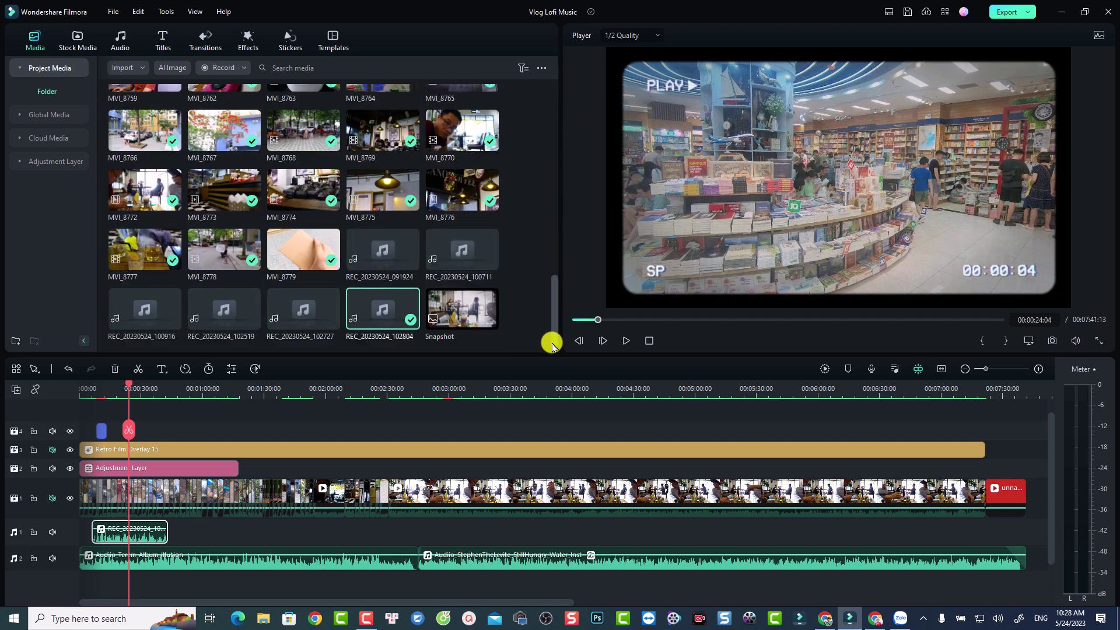
right_click(378, 326)
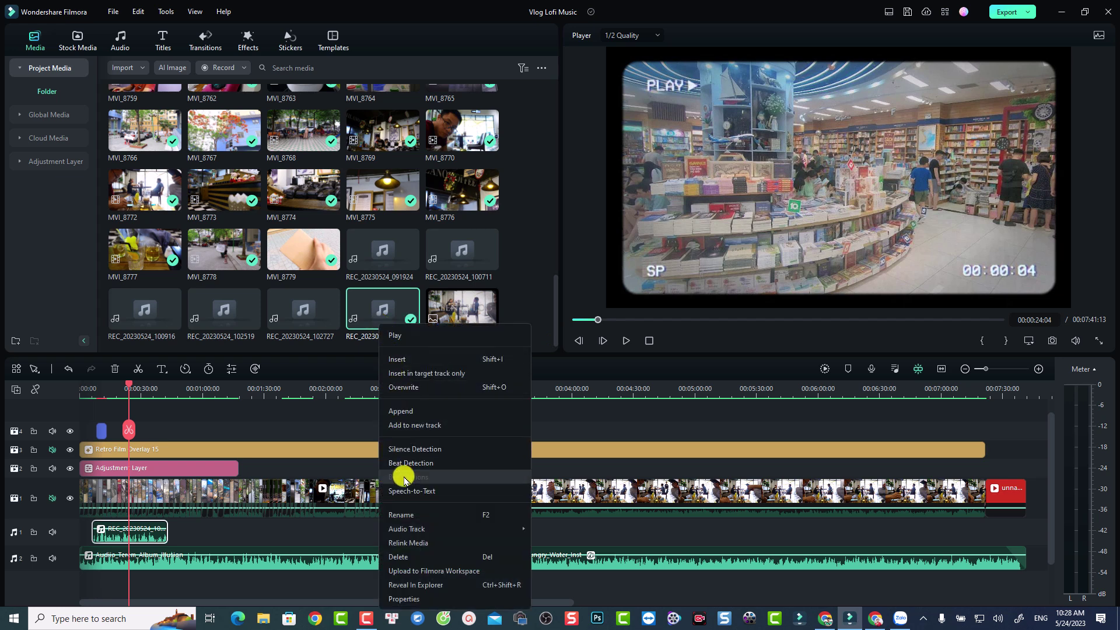
click(401, 514)
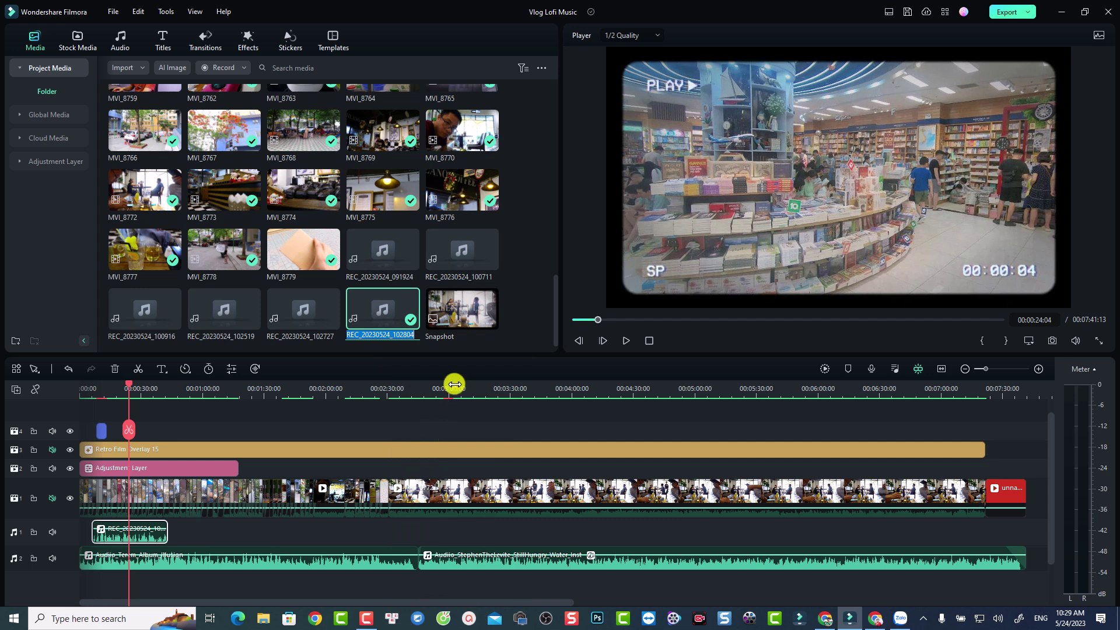
text(Example intro audio)
key(Return)
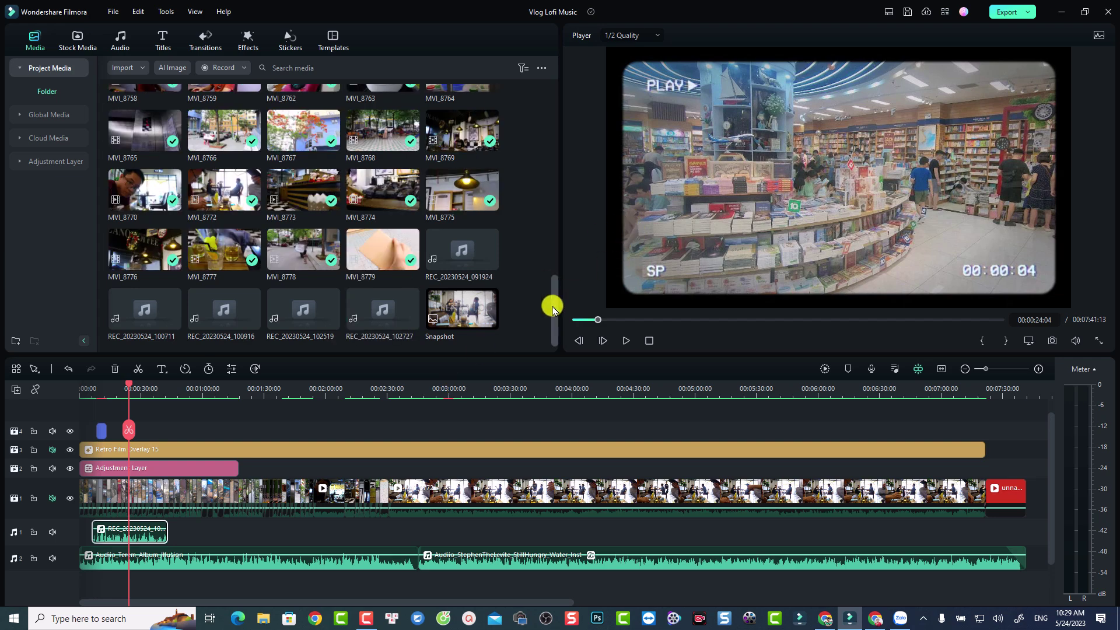
drag(553, 307, 548, 108)
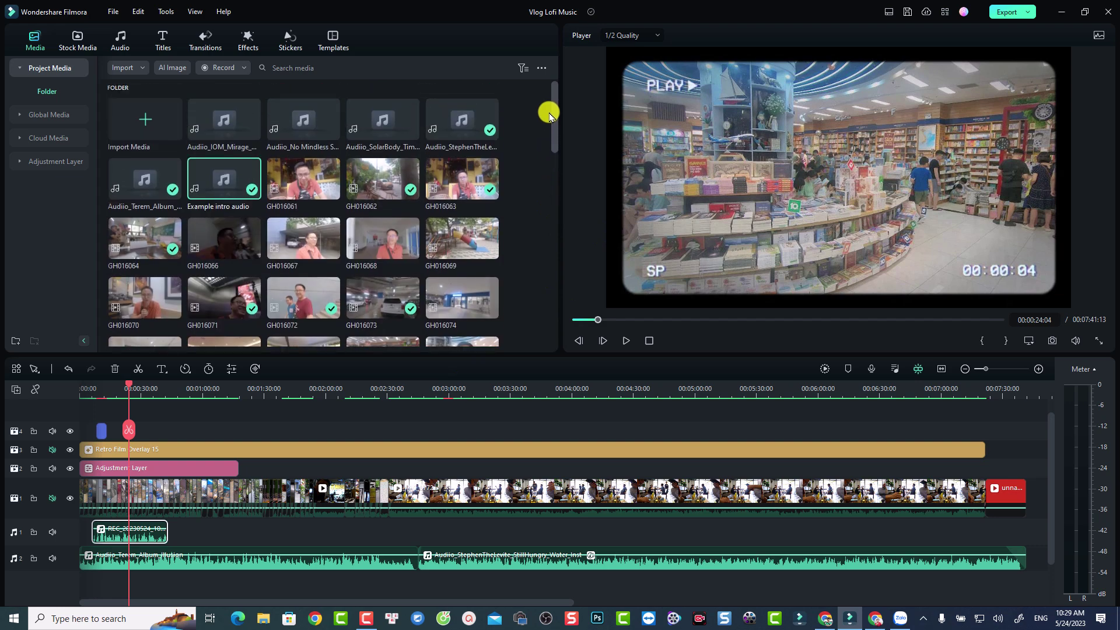
right_click(218, 192)
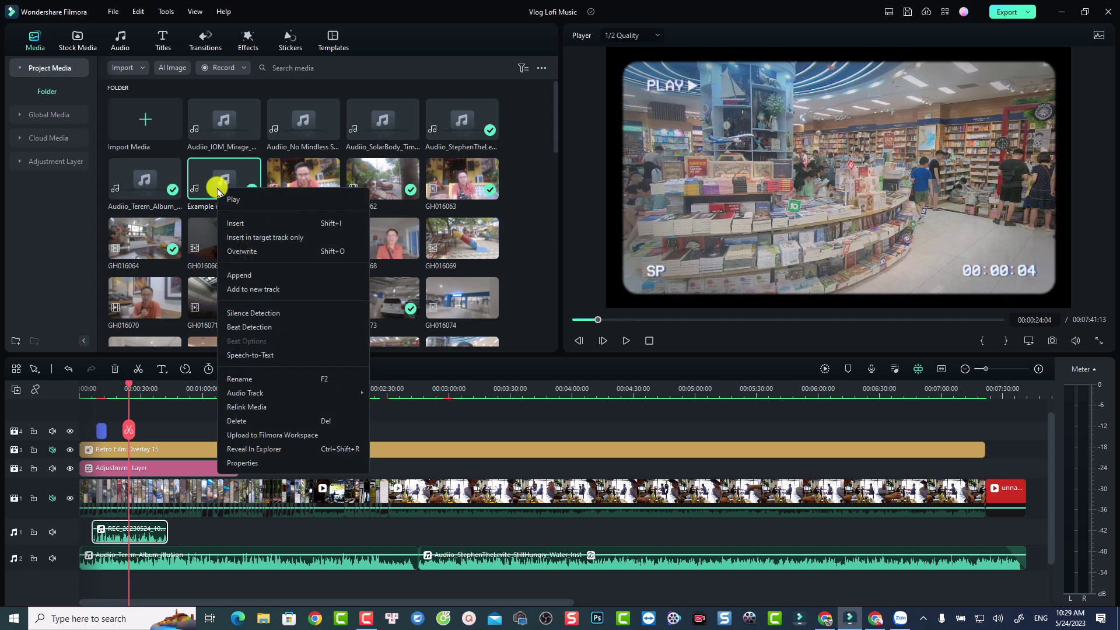
click(236, 450)
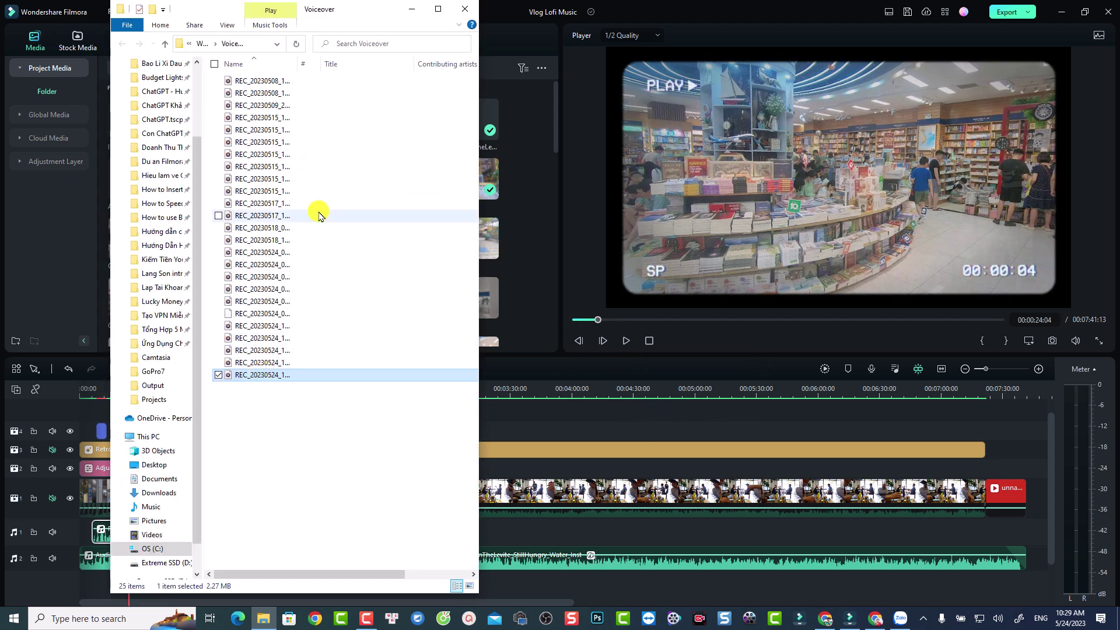
drag(297, 67, 349, 68)
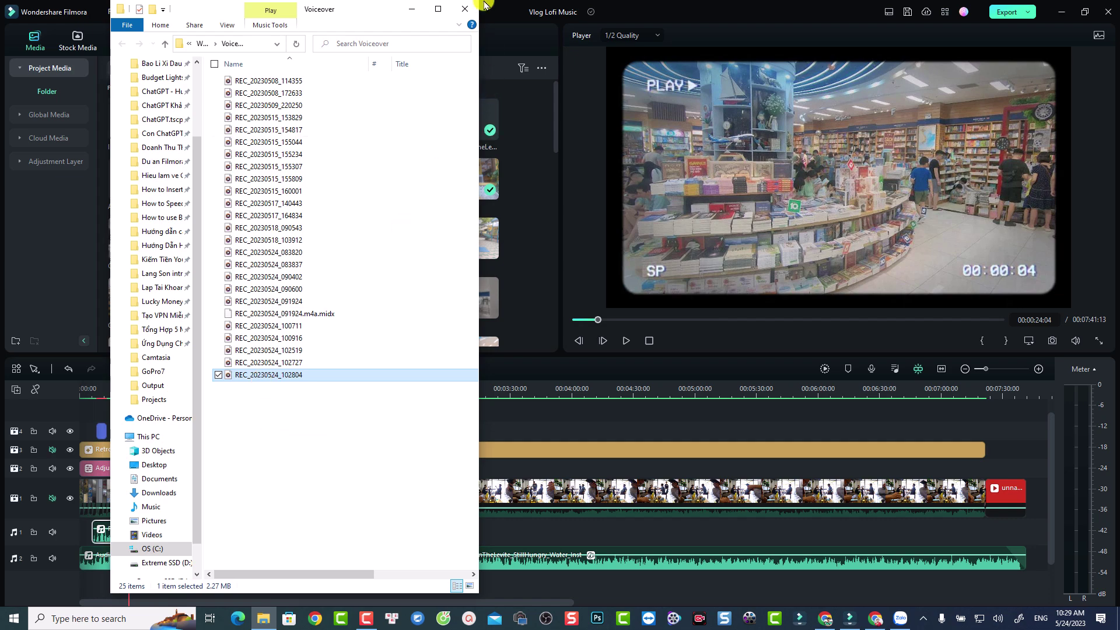
click(463, 8)
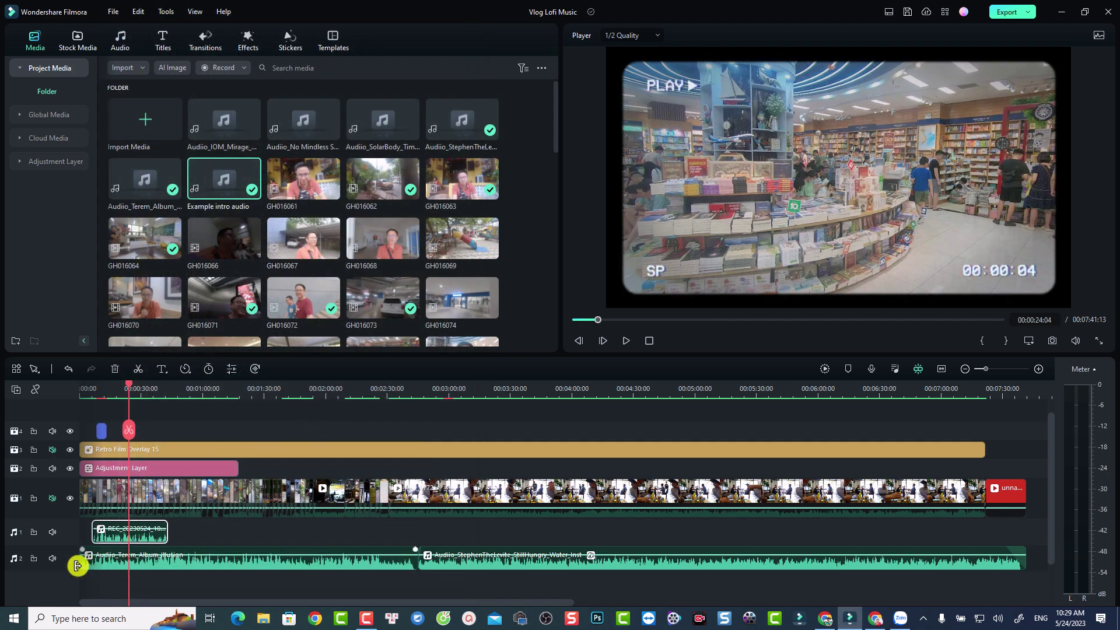
Mute the music on audio track 2 and play the project from the start to check
click(51, 560)
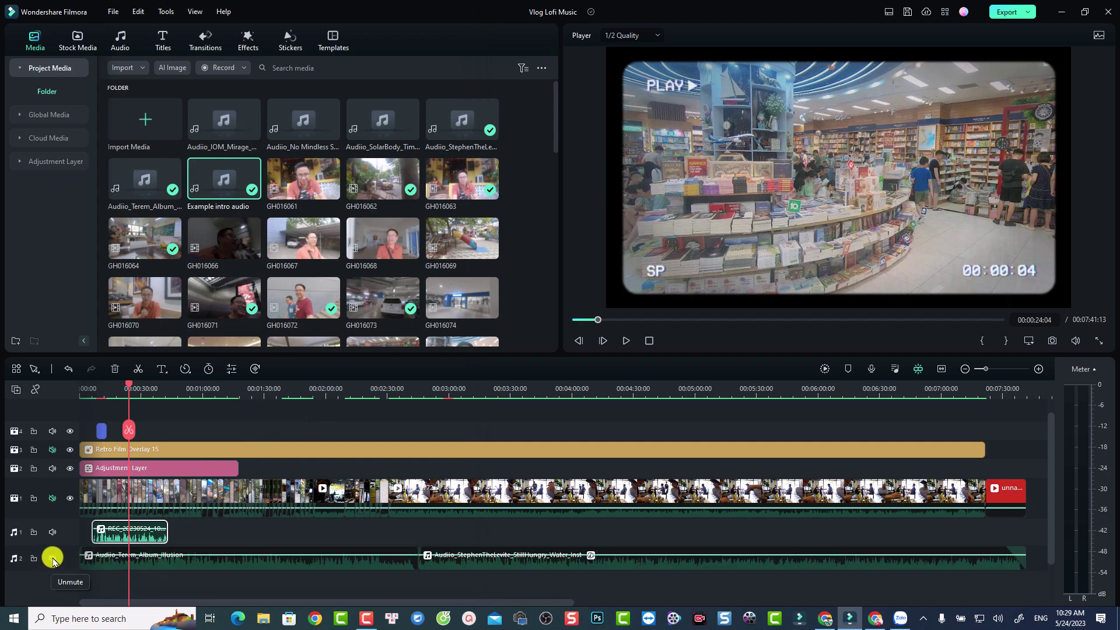
click(91, 401)
key(space)
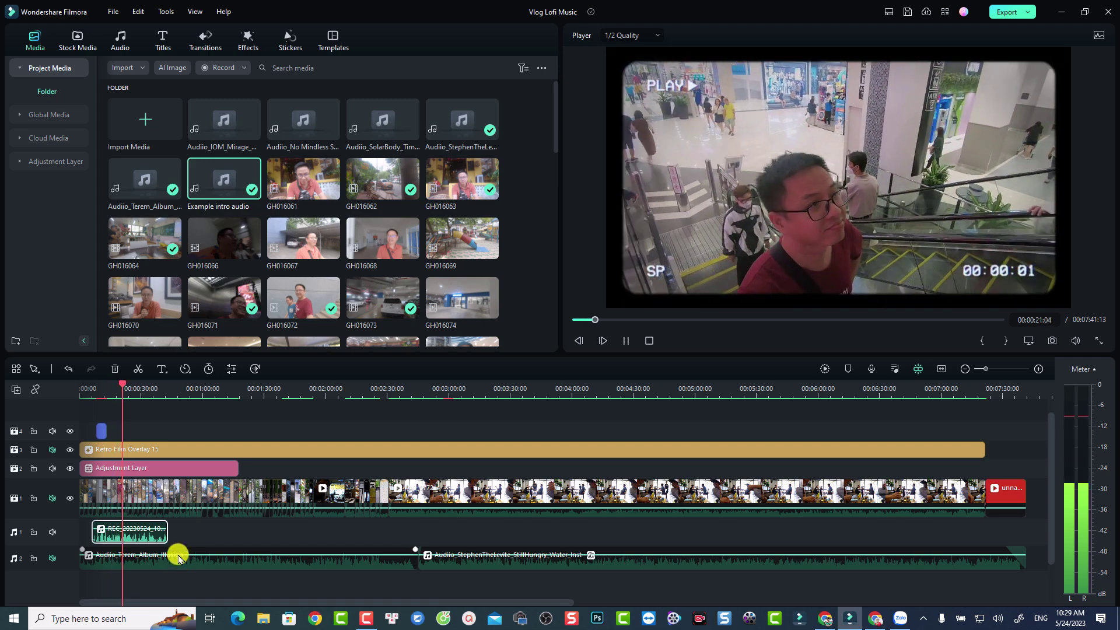
key(space)
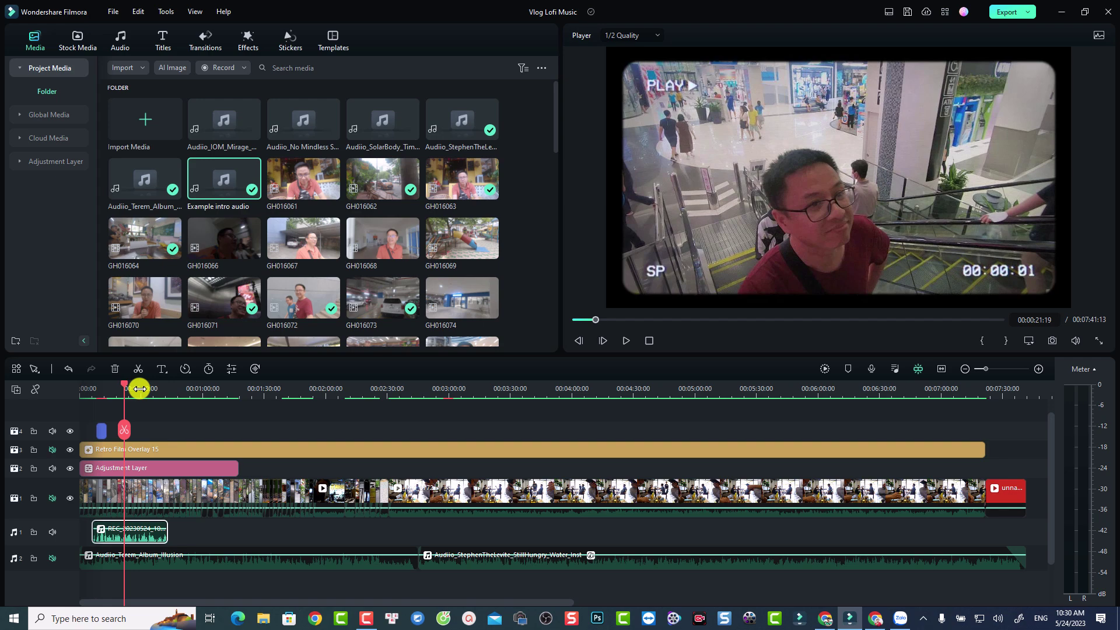
Zoom the timeline in on the opening and play the intro from about 0:06 to 0:09
drag(145, 389, 485, 421)
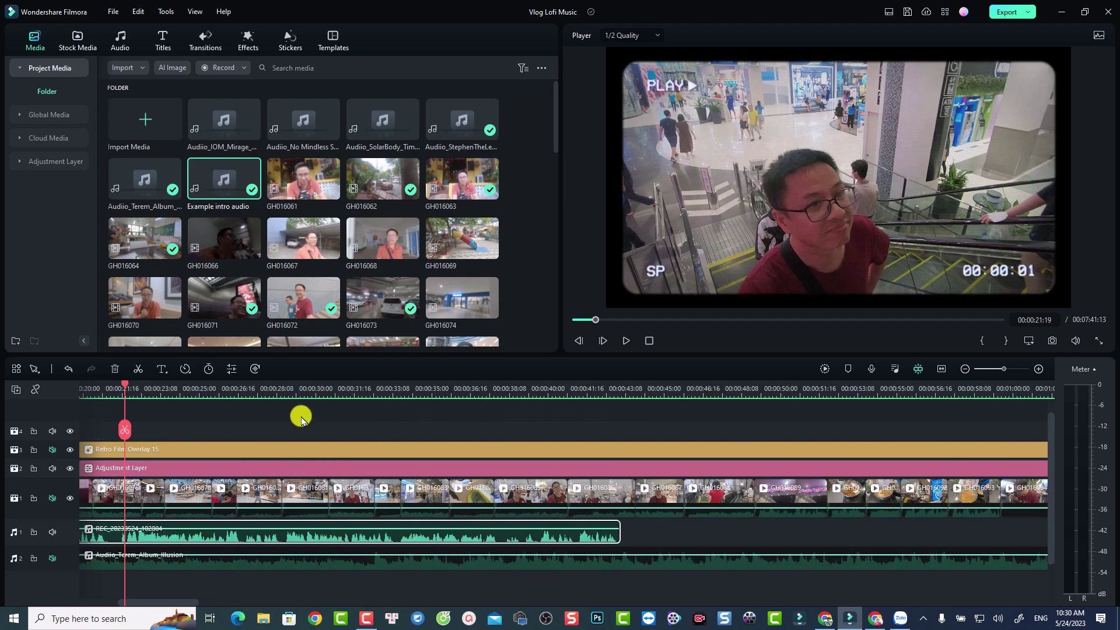
drag(127, 386, 3, 347)
scroll(165, 554, up, 5)
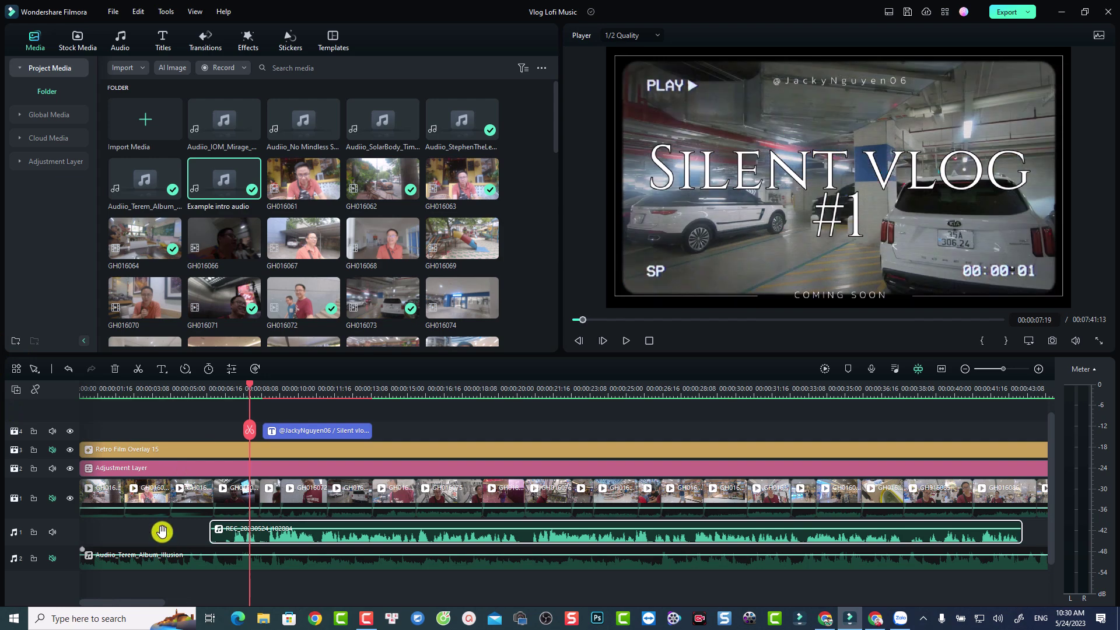
click(212, 391)
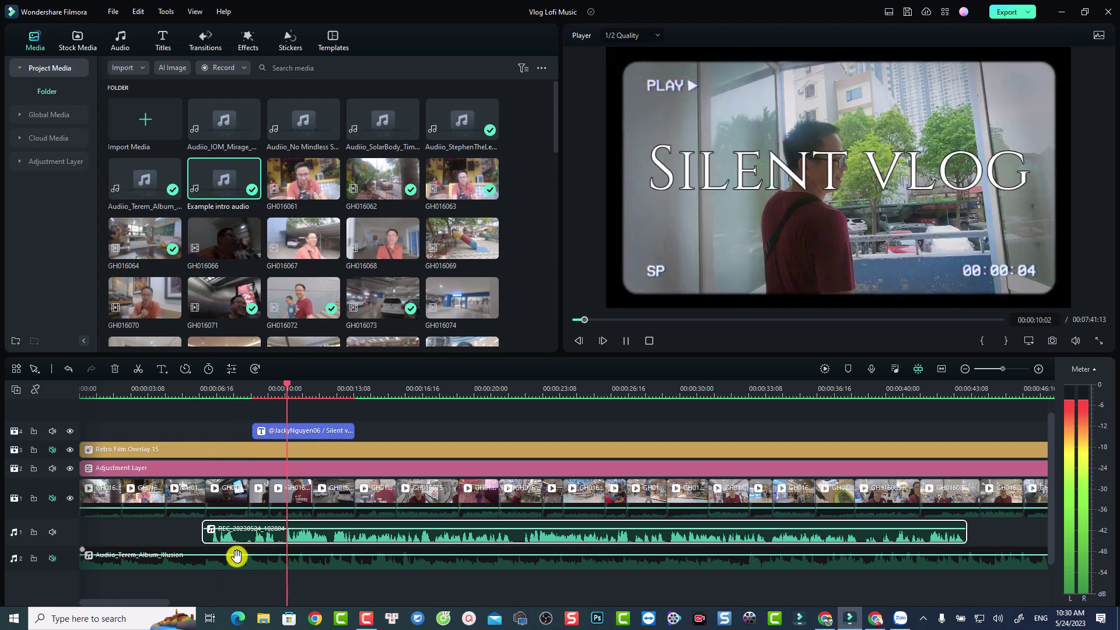
click(284, 509)
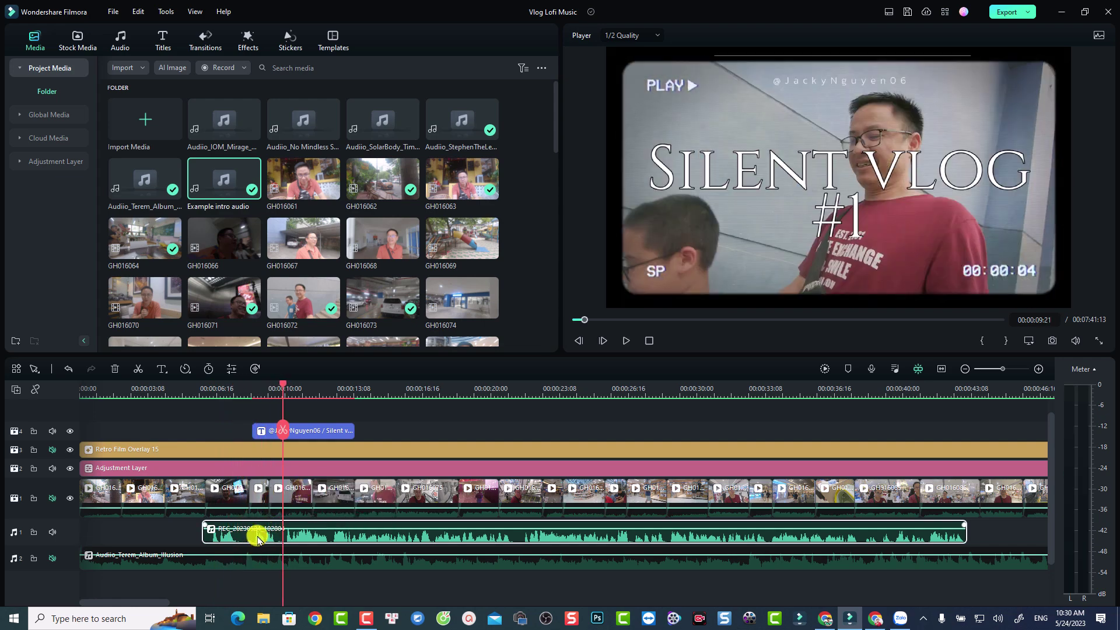
Split the voiceover near 0:09, delete the opening piece, and move the rest to 00:00:00
key(ctrl+b)
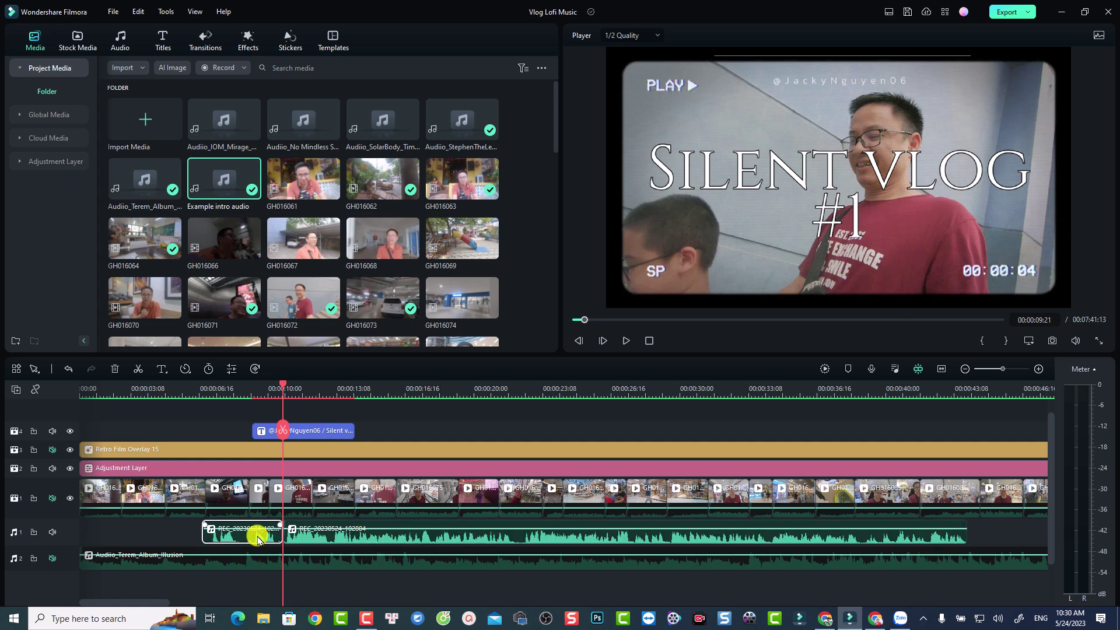
key(Delete)
drag(310, 534, 82, 530)
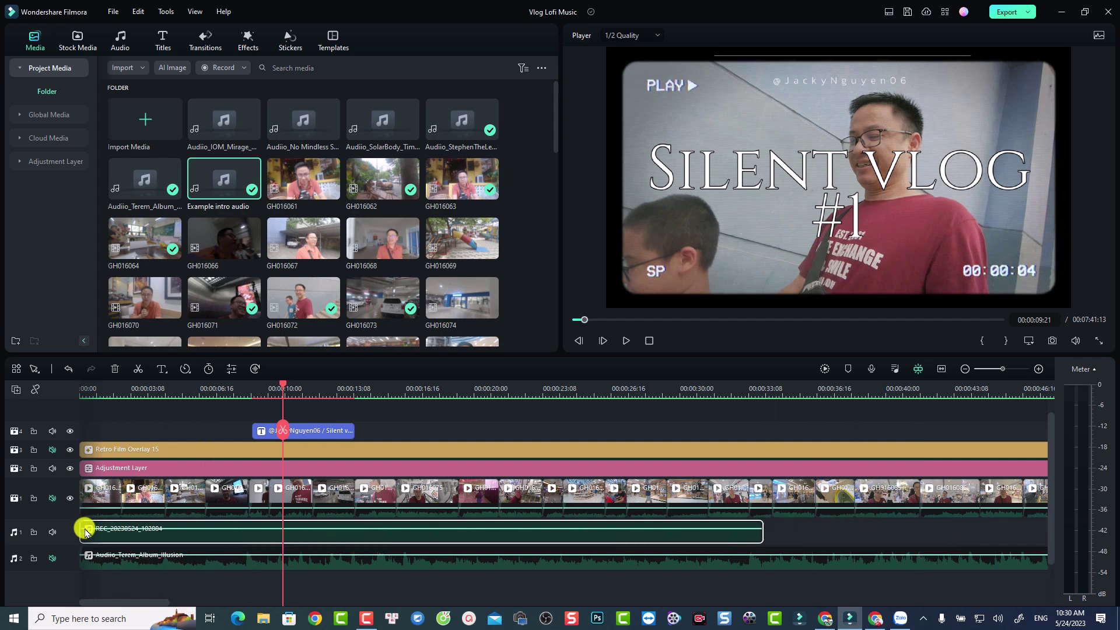
click(84, 392)
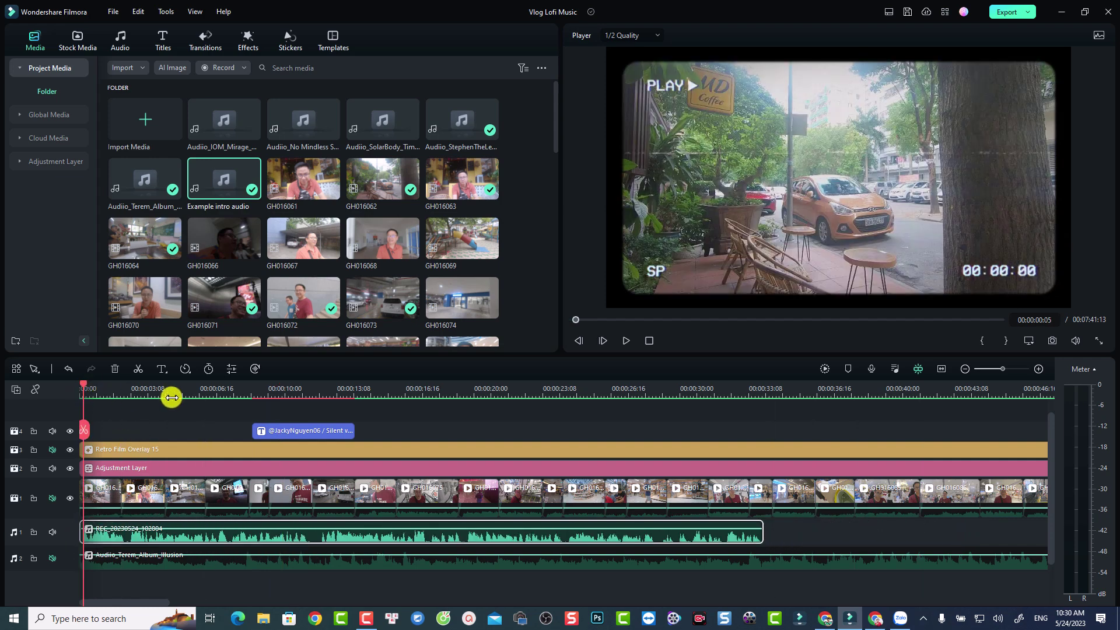
drag(171, 398, 242, 398)
key(space)
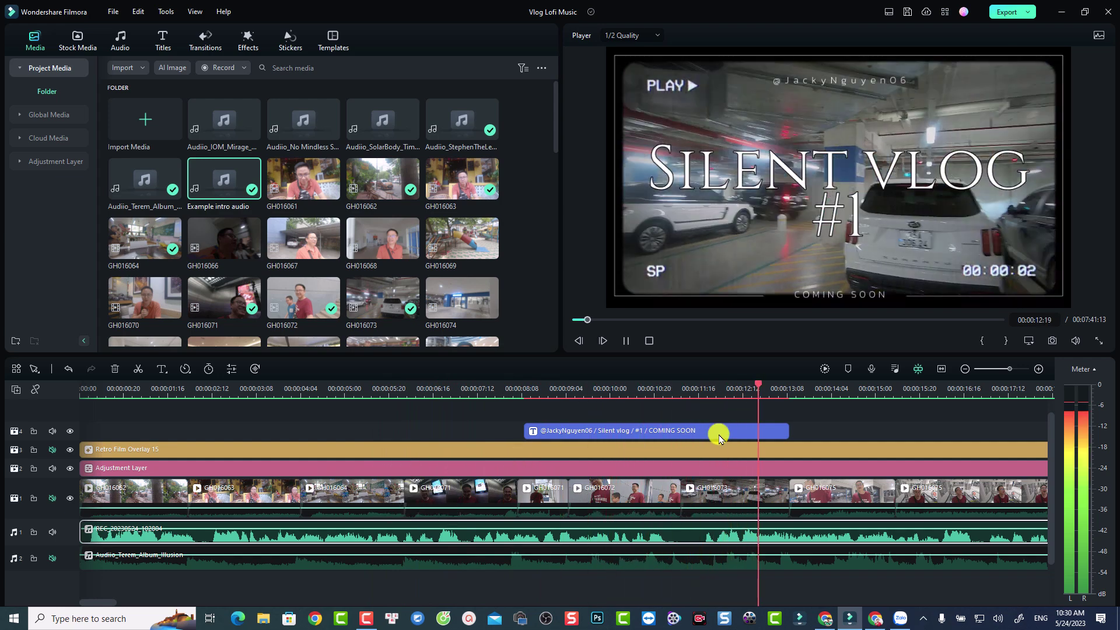
Split the voiceover at 00:00:11:02 and 00:00:11:17 and delete the piece between
key(space)
click(668, 395)
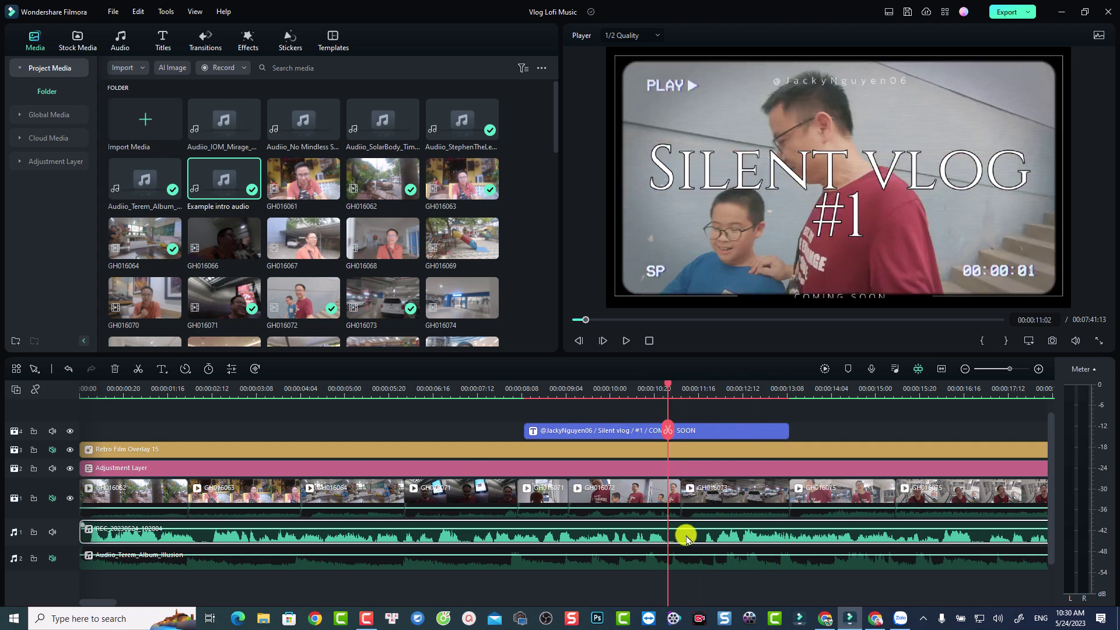
key(ctrl+b)
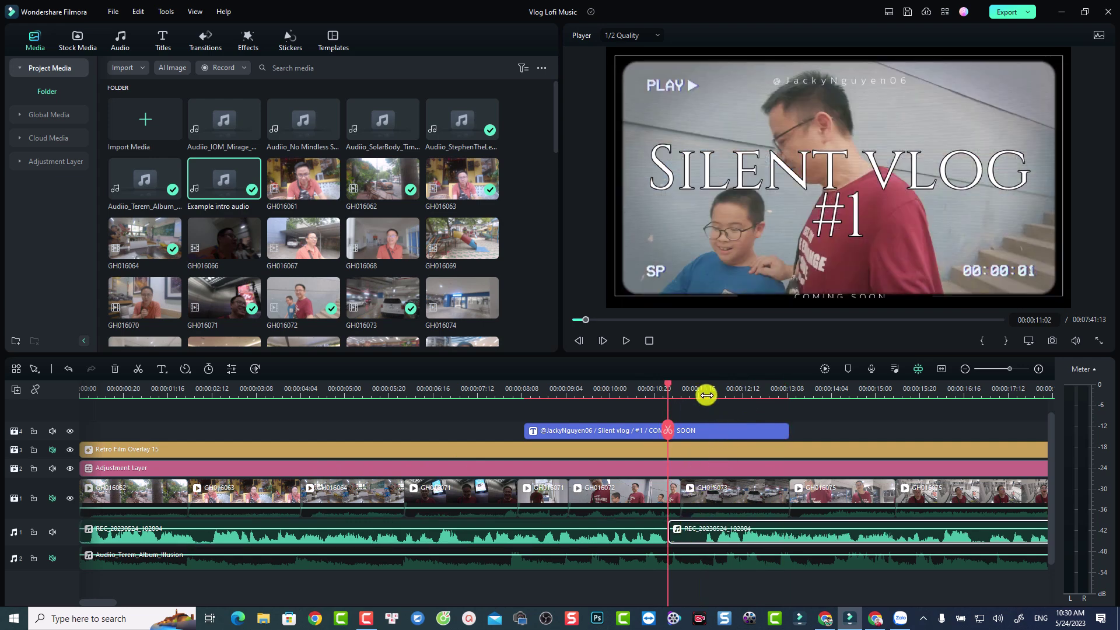
drag(706, 395, 701, 391)
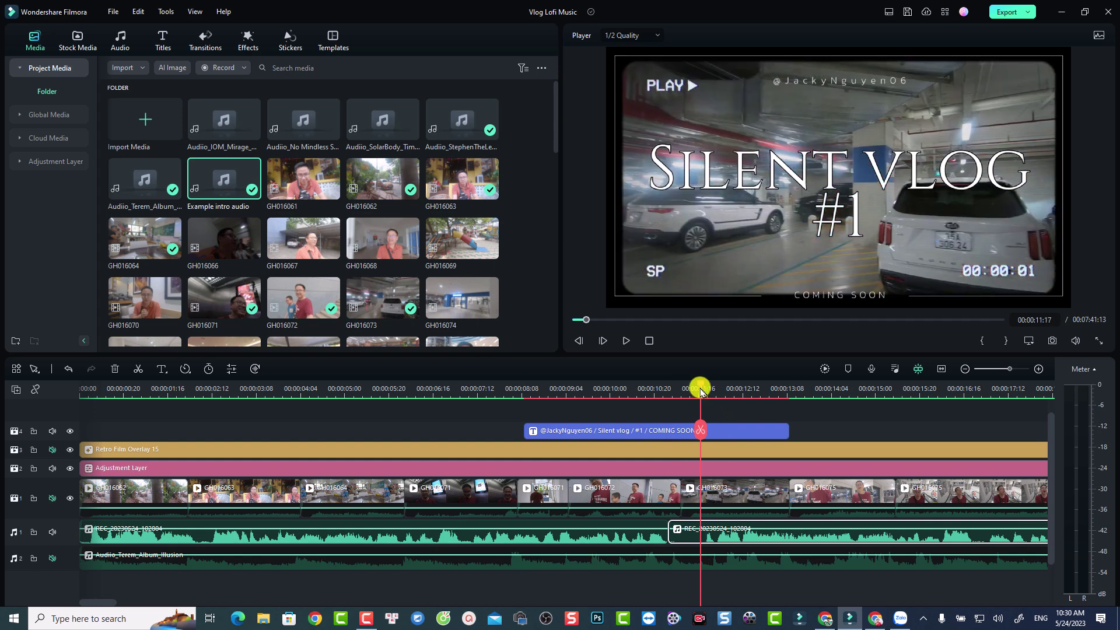
click(696, 532)
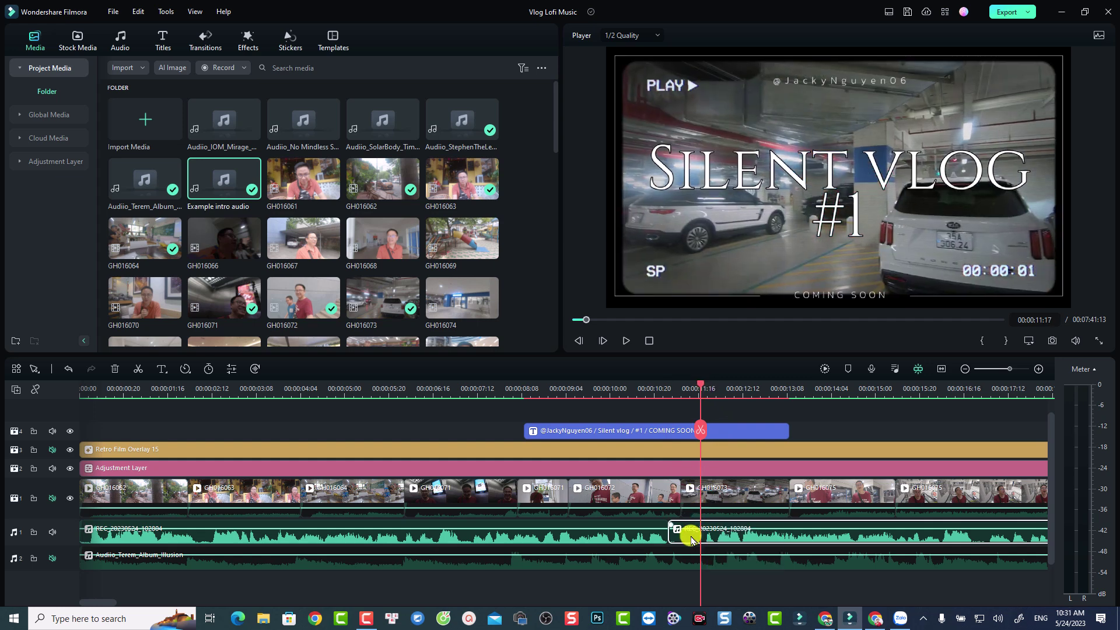
key(ctrl+b)
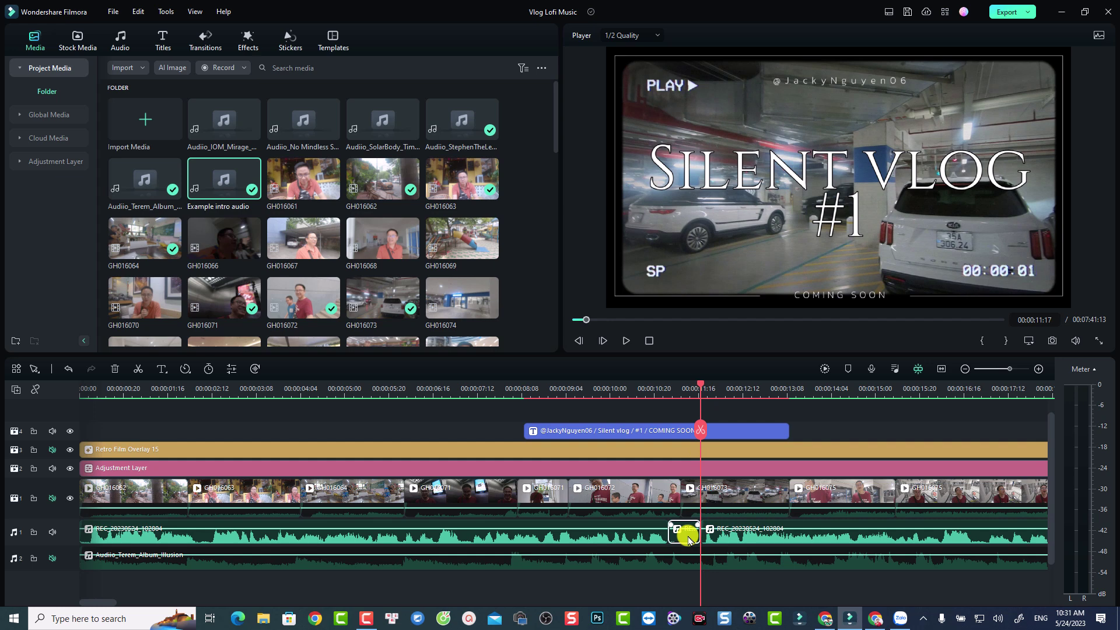
key(Delete)
Delete the leftover gap so the voiceover runs continuously, then play back the cut
click(695, 528)
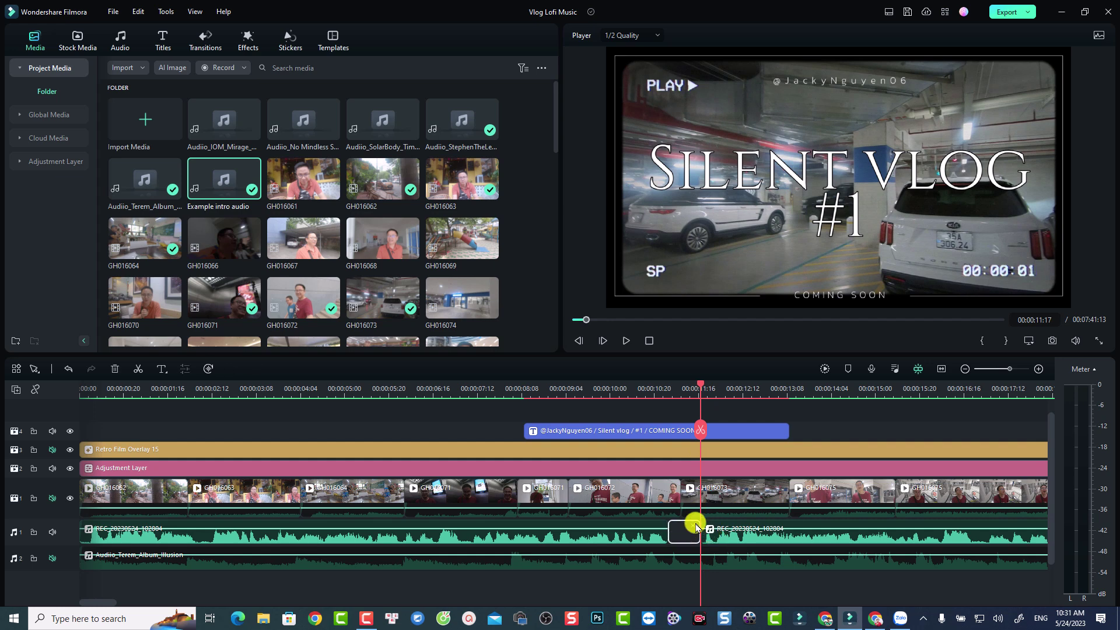
key(Delete)
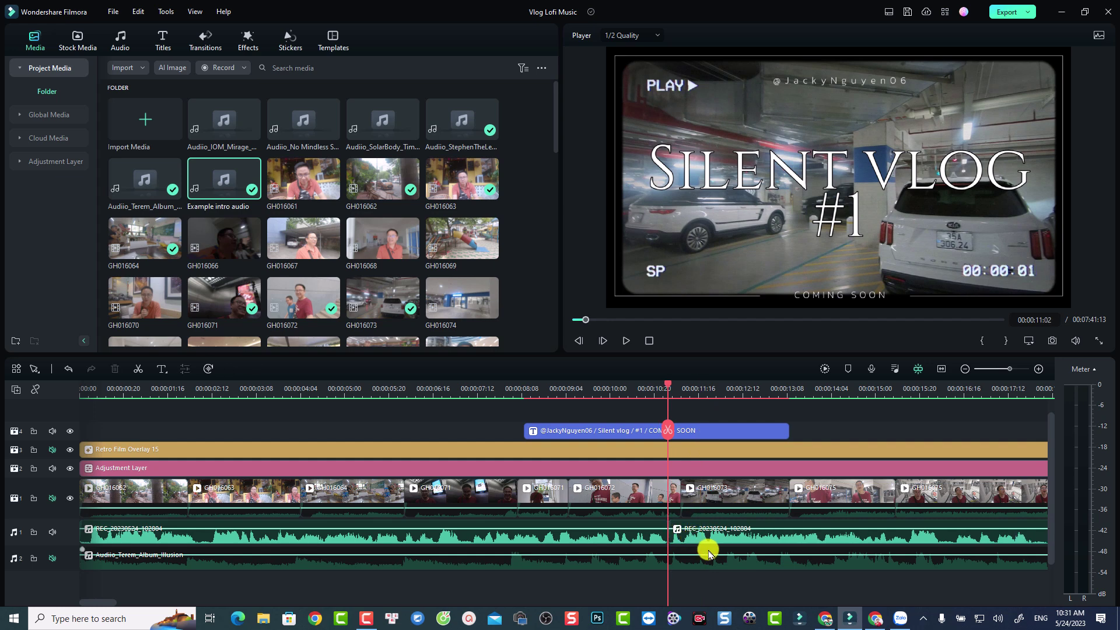
click(647, 389)
key(space)
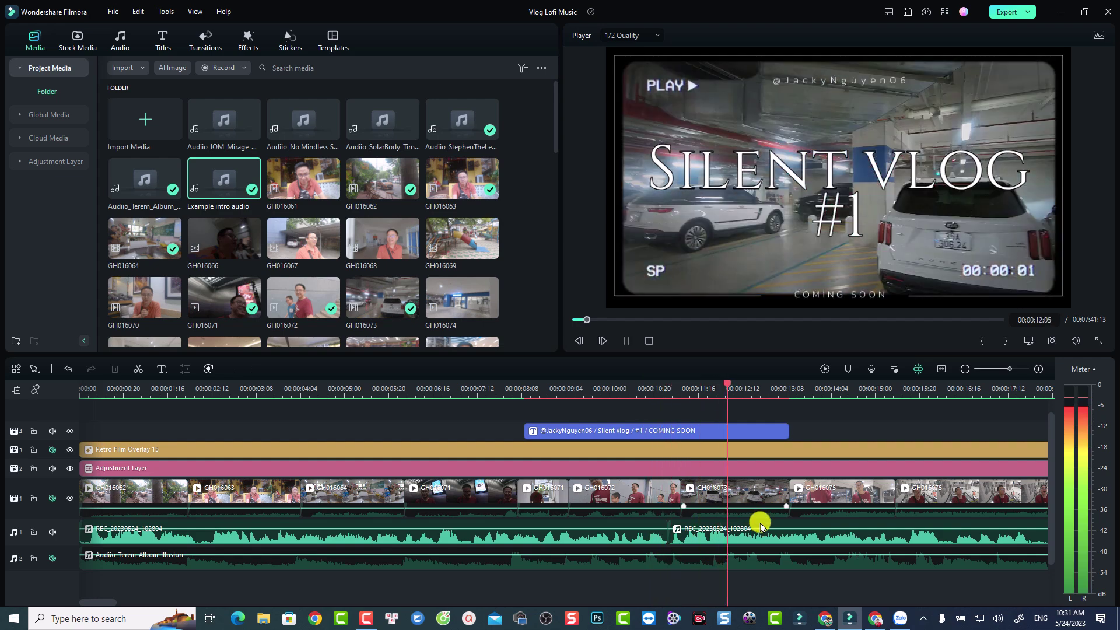
scroll(785, 542, down, 2)
scroll(784, 545, down, 3)
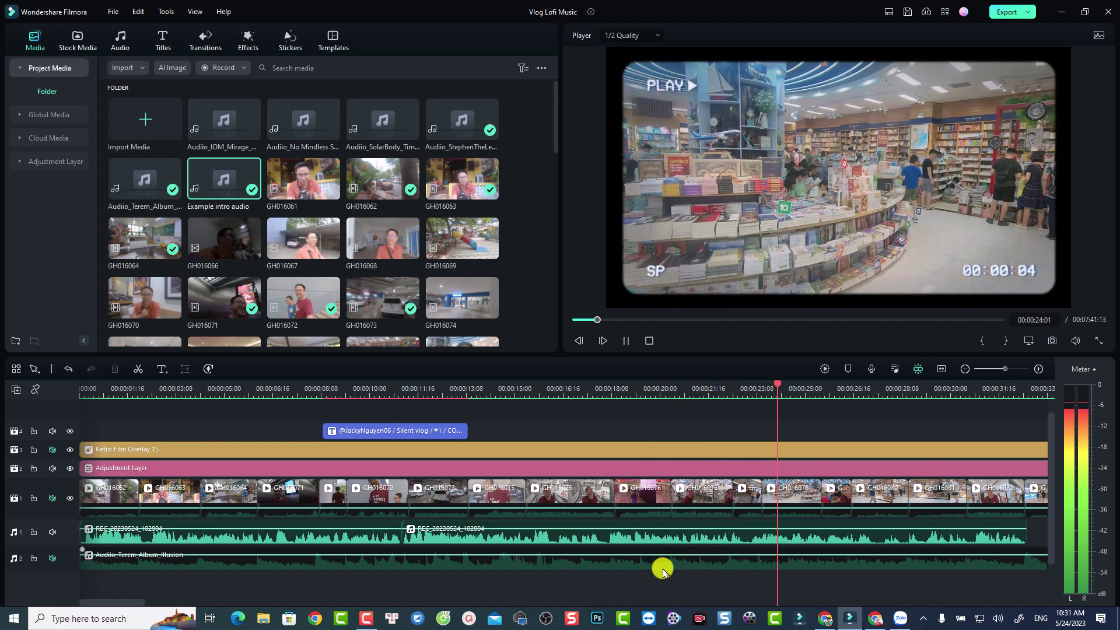
key(space)
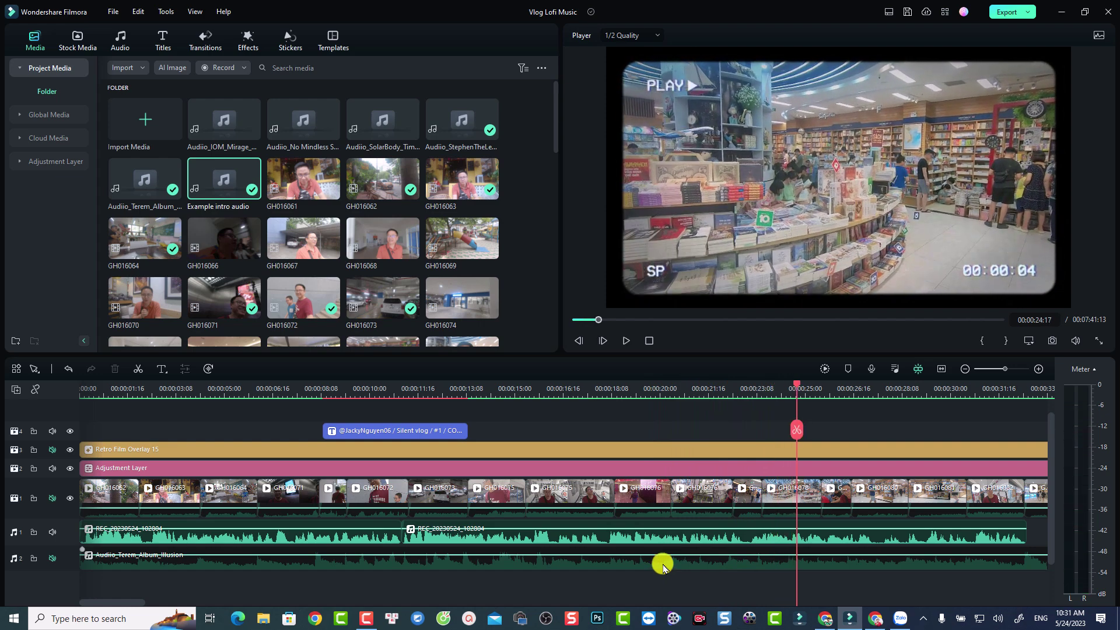
scroll(327, 533, down, 2)
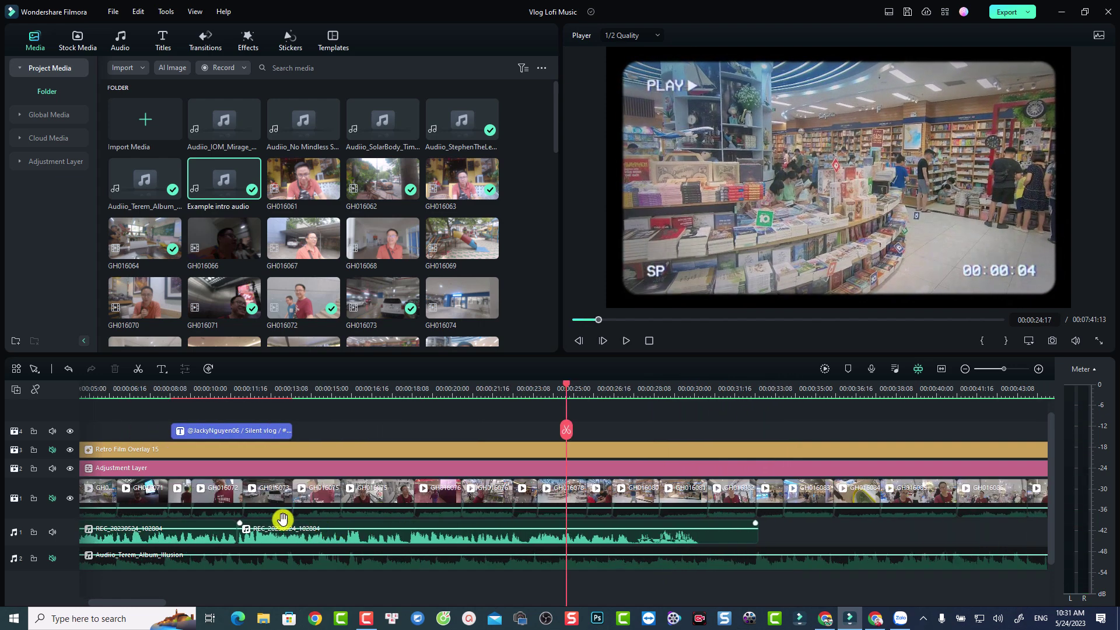
Raise the first voiceover clip's volume from 0.00 to 2.08 dB in the Audio panel
click(127, 396)
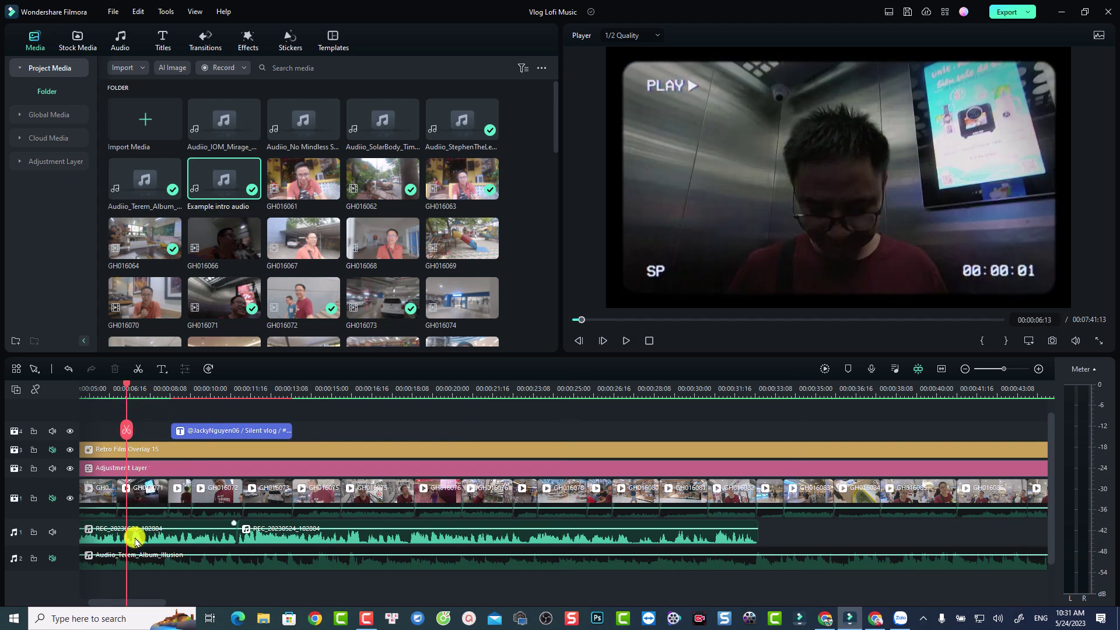
click(135, 541)
double_click(135, 542)
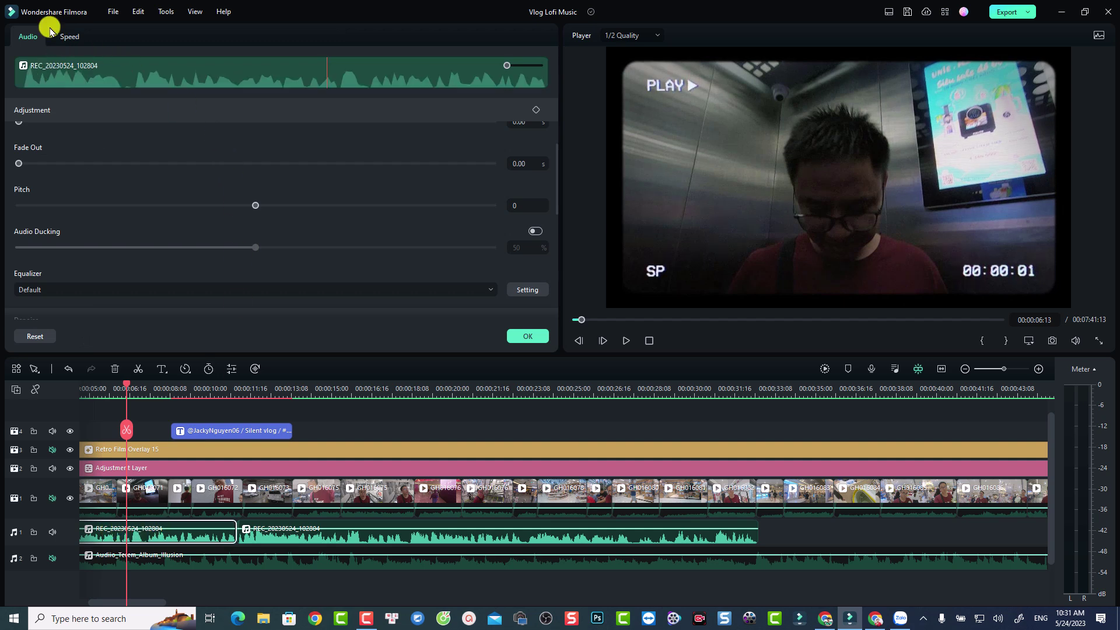
scroll(329, 153, up, 3)
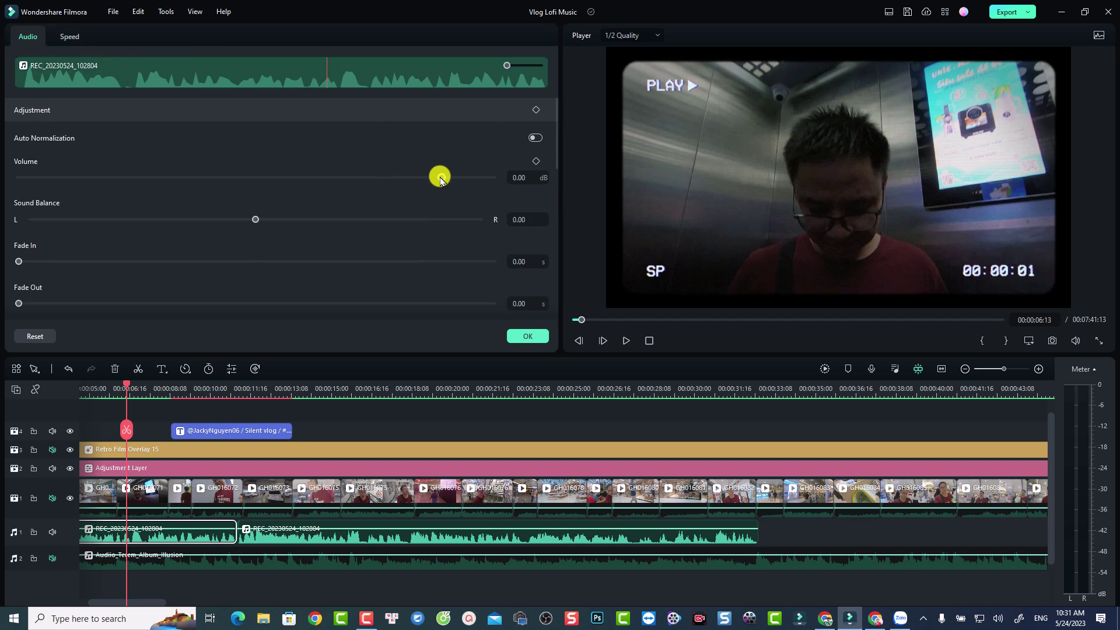
drag(449, 179, 451, 179)
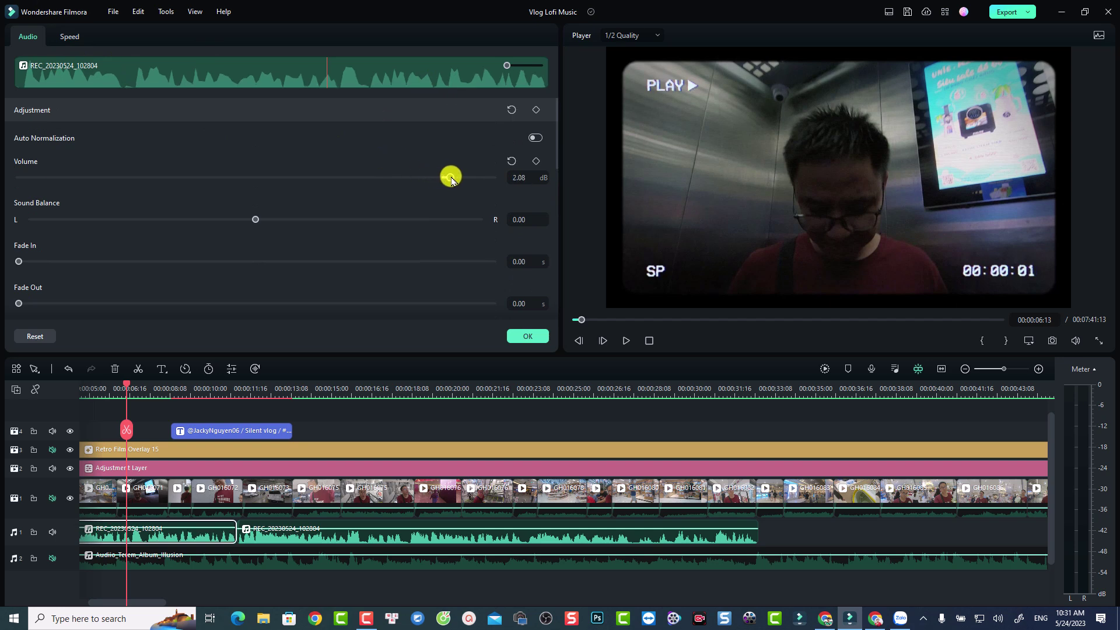
scroll(228, 267, down, 2)
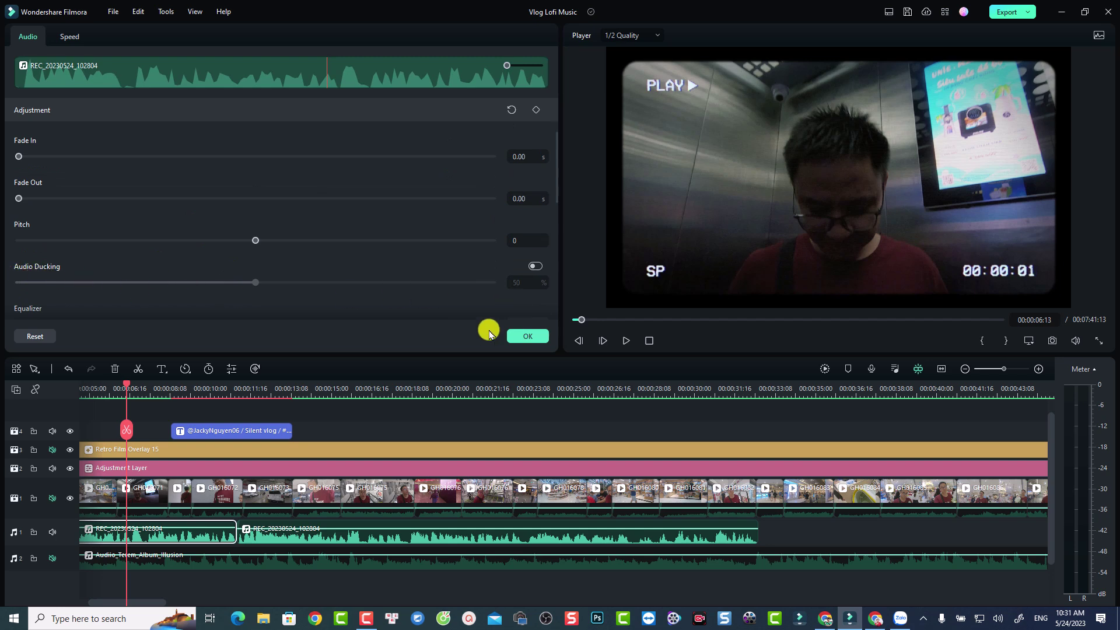
Unmute the music on audio track 2 and play the voiceover with it from about 5 seconds
click(51, 559)
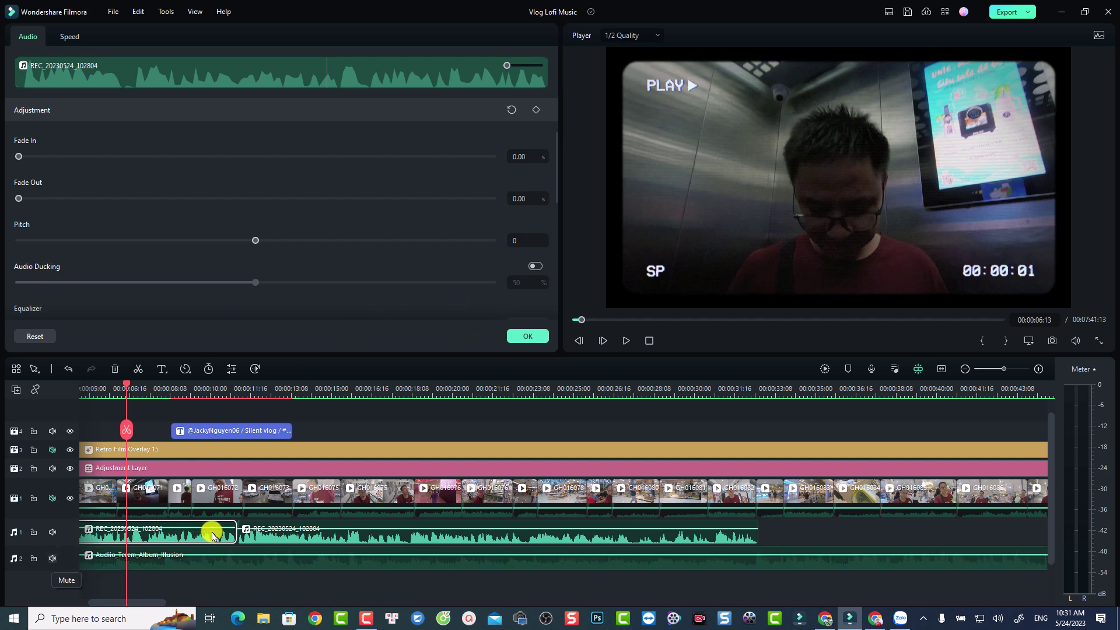
click(87, 397)
key(space)
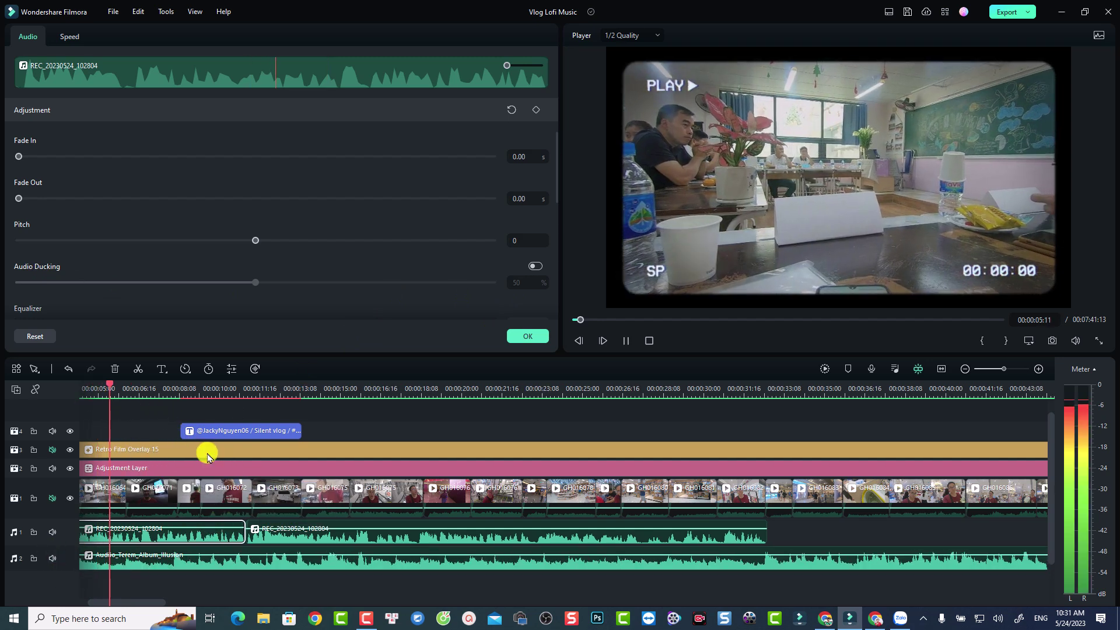
key(space)
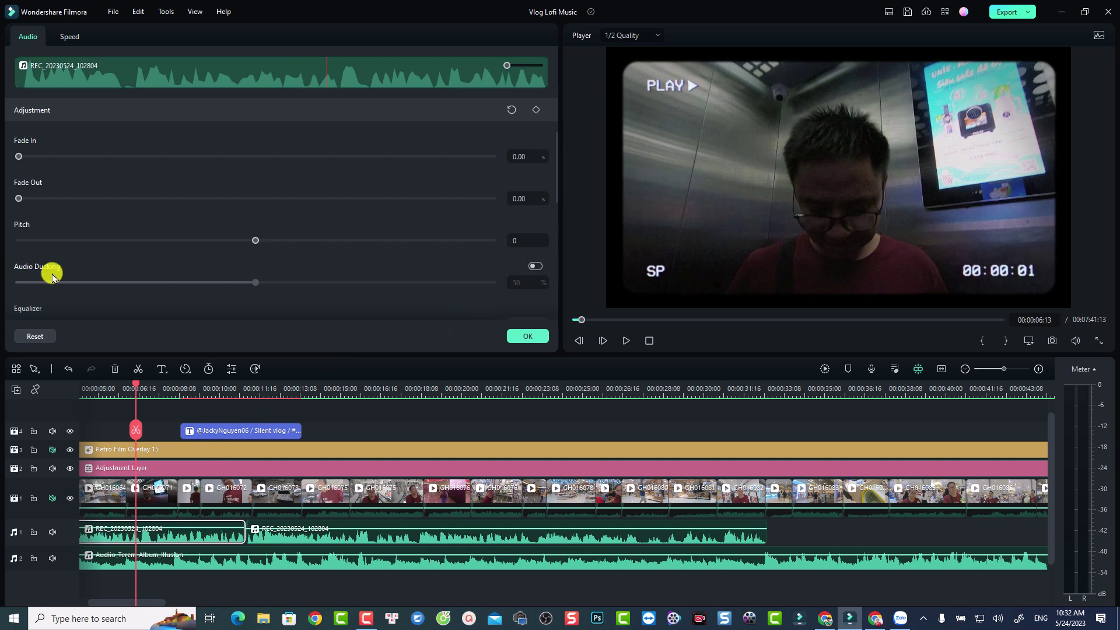
Switch on Audio Ducking at 50% for the first voiceover piece
click(535, 267)
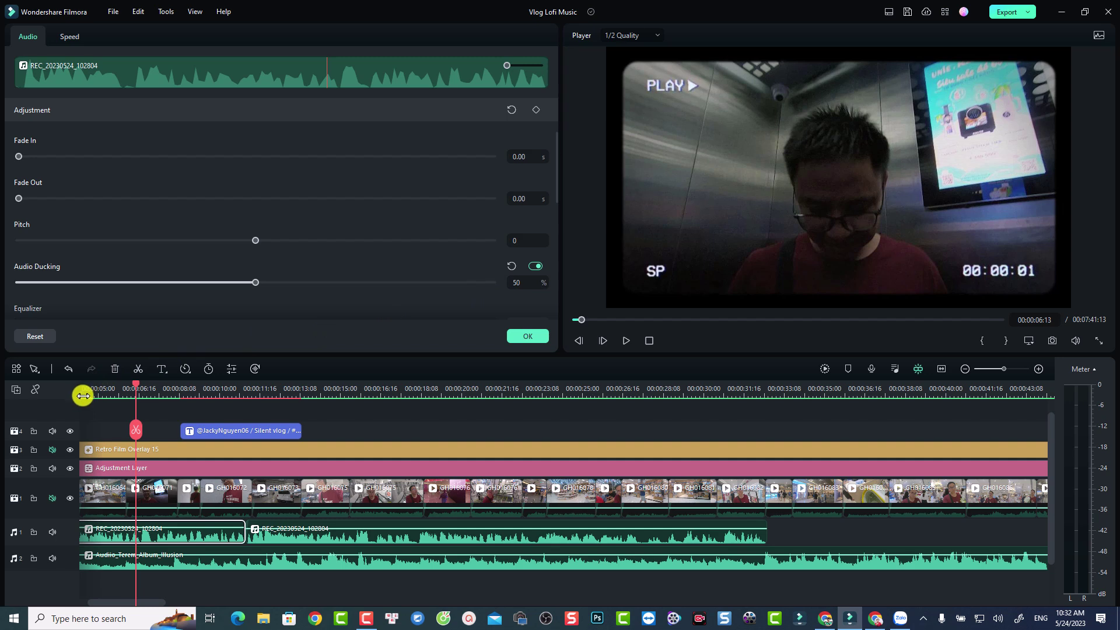
drag(83, 395, 47, 400)
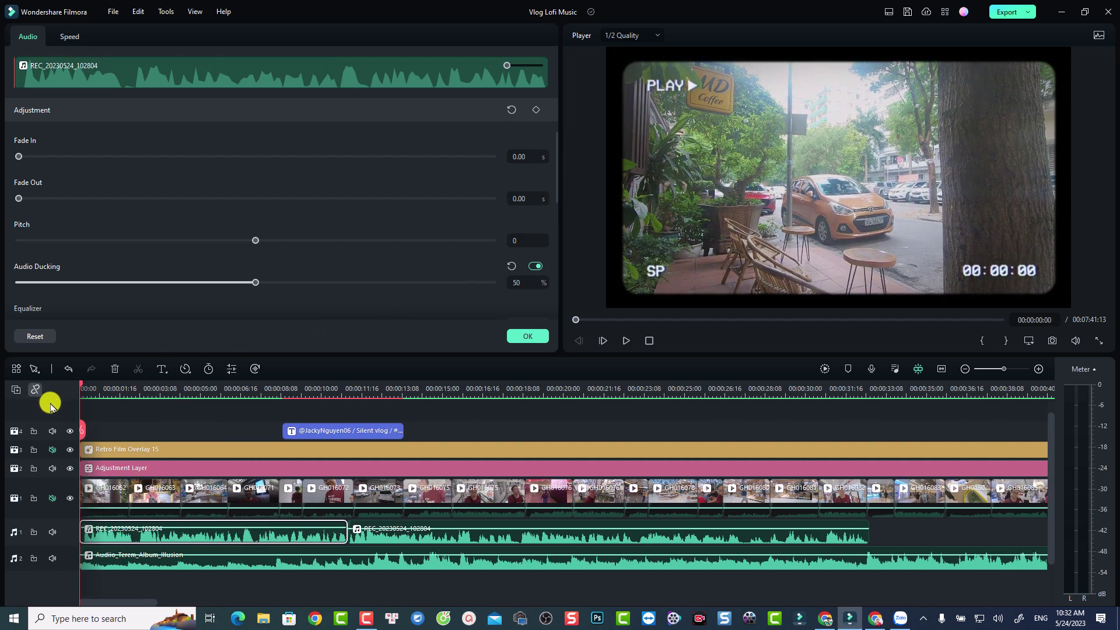
key(space)
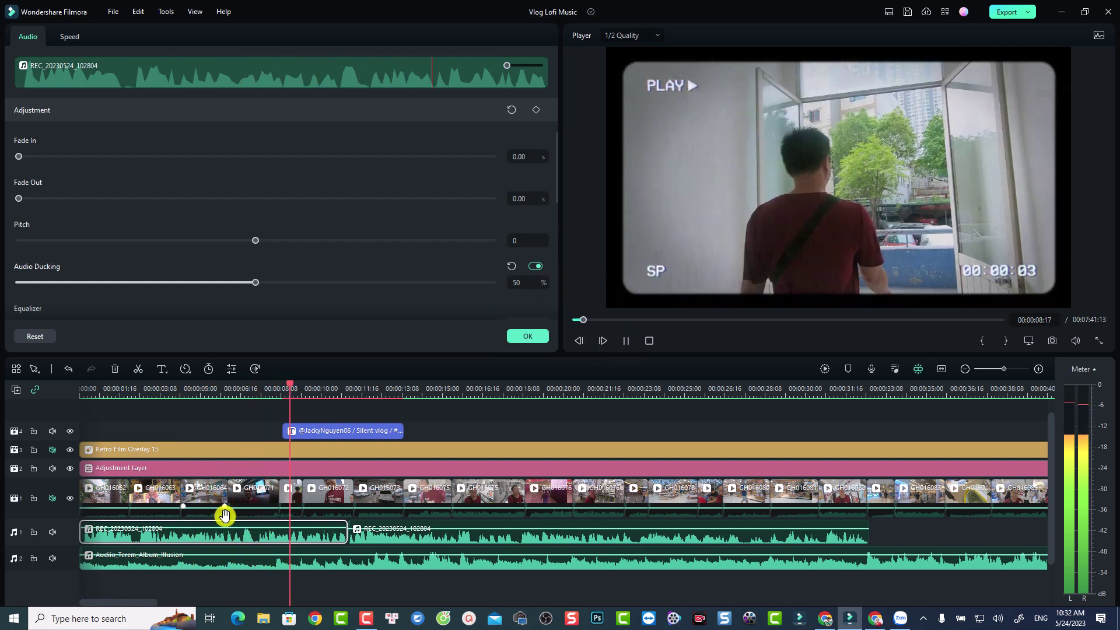
key(space)
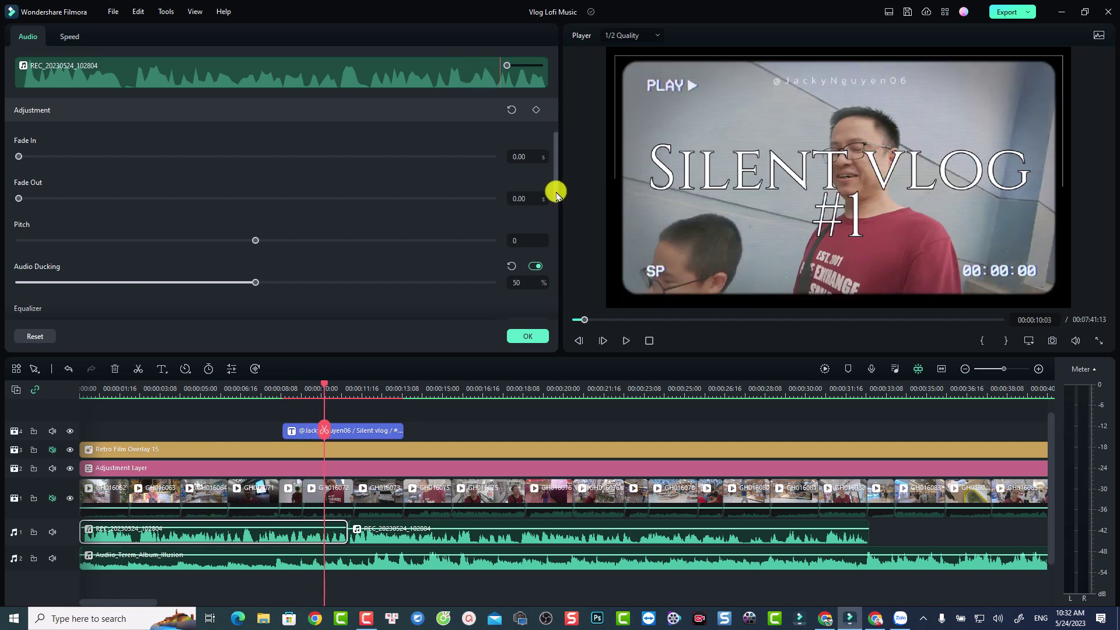
drag(555, 193, 556, 294)
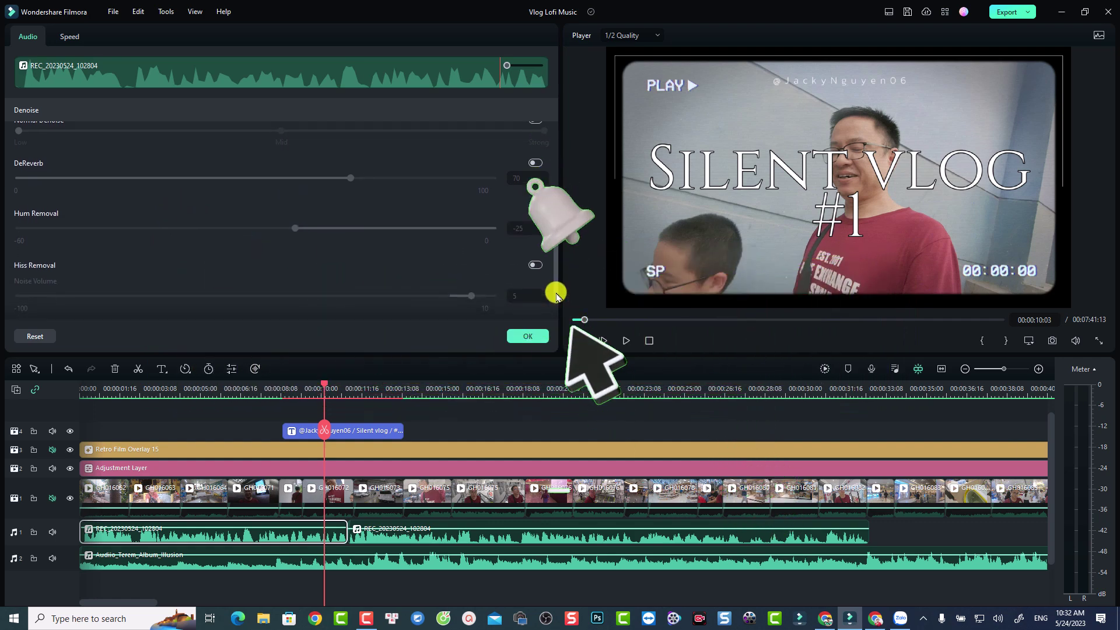